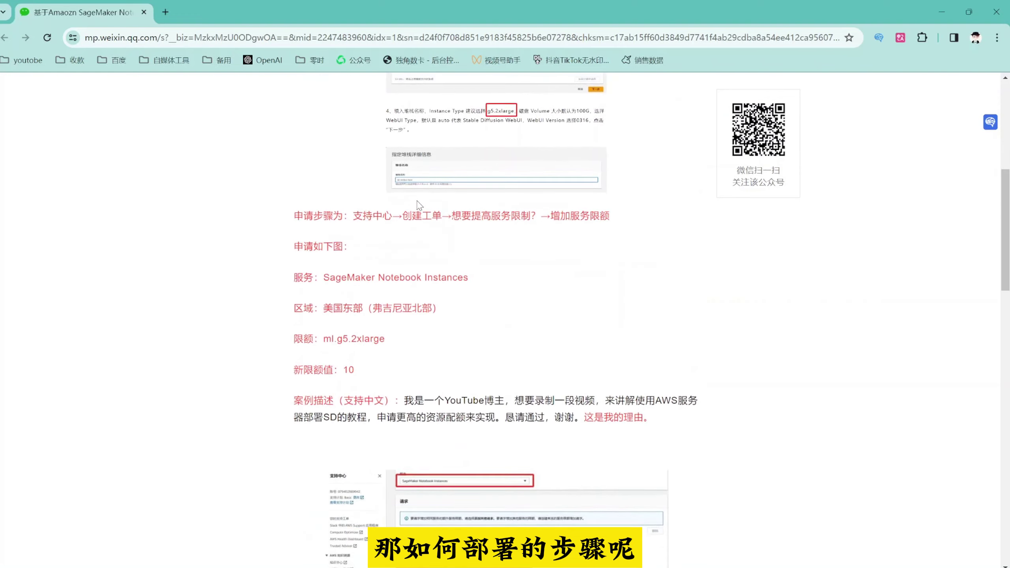
Read to the end of the deployment guide and open the linked 亚马逊云开发者 article, allowing the redirect
scroll(417, 210, "down", 8)
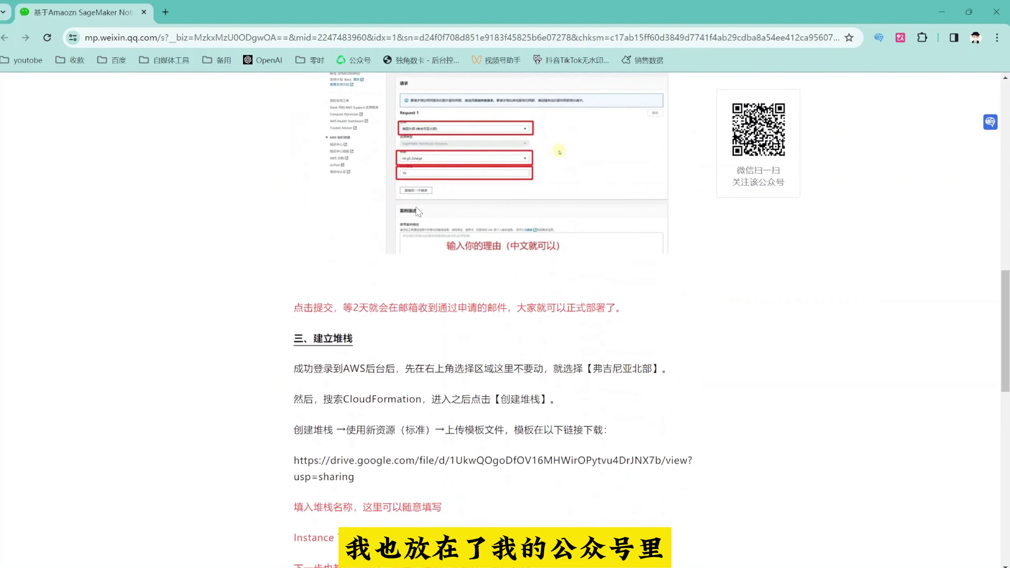
scroll(416, 210, "down", 4)
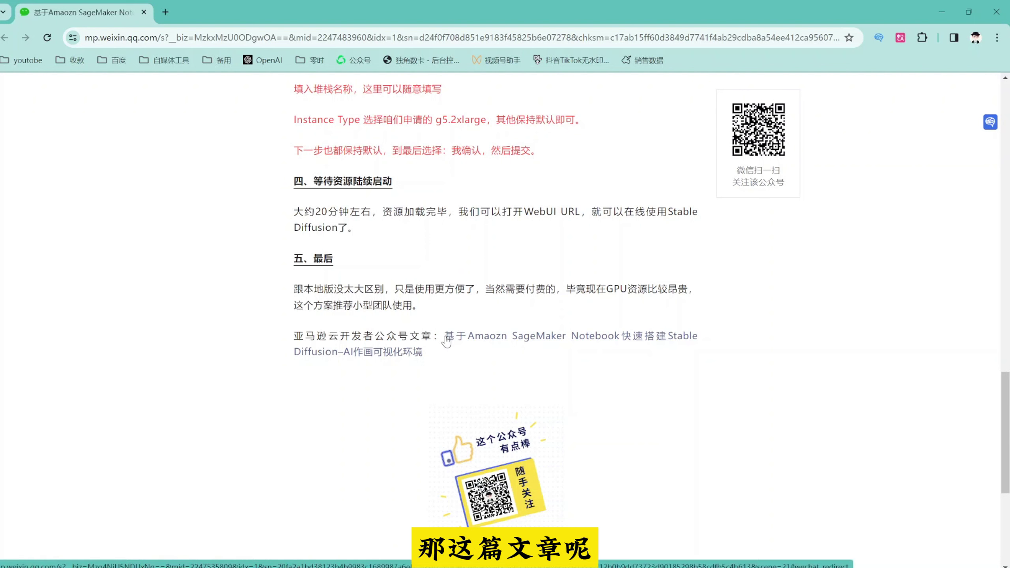
left_click(487, 347)
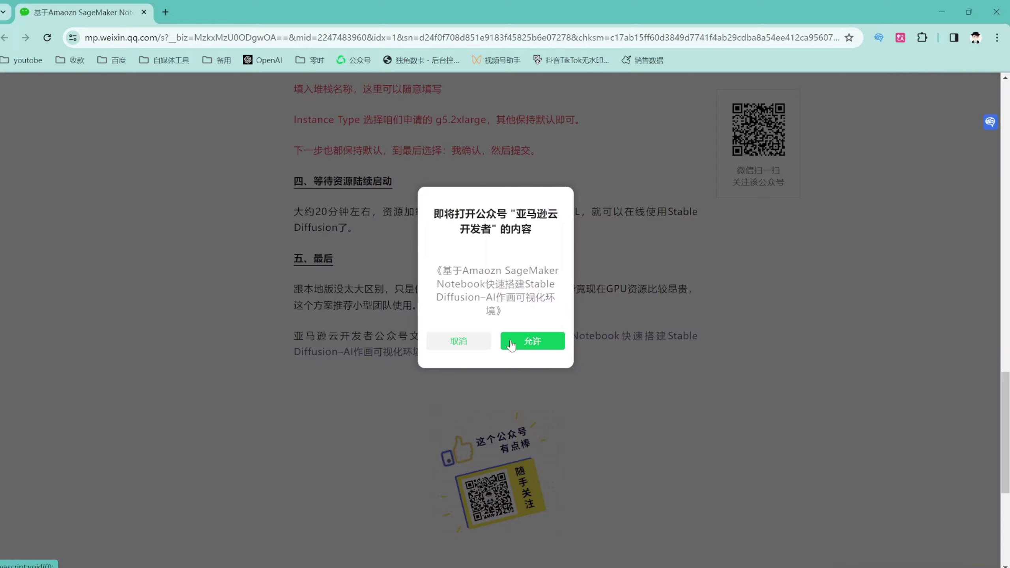
left_click(512, 336)
Read through the article's solution architecture, advantages, components, usage examples and deployment steps 1 to 6
scroll(513, 334, "down", 10)
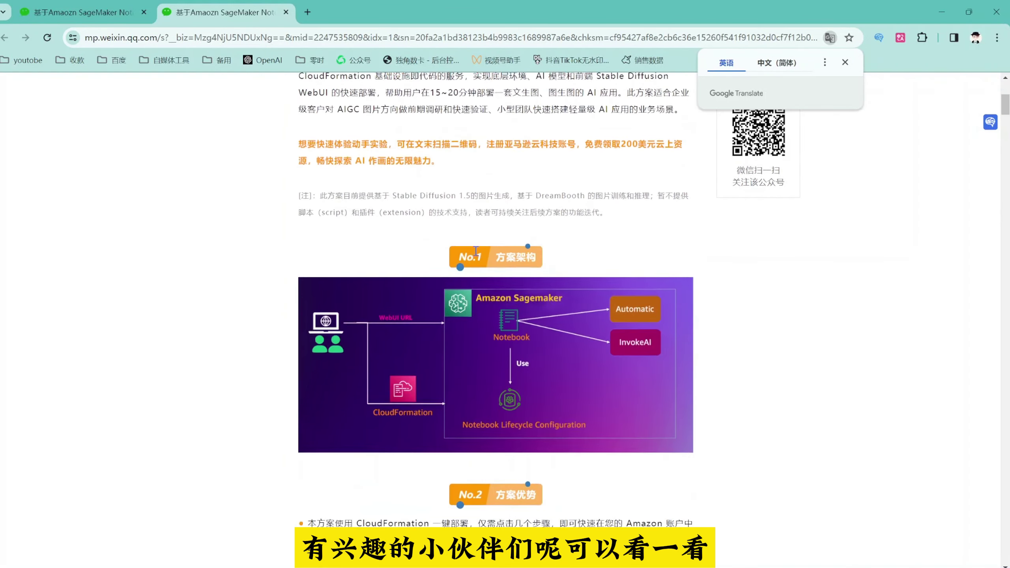
scroll(470, 263, "down", 3)
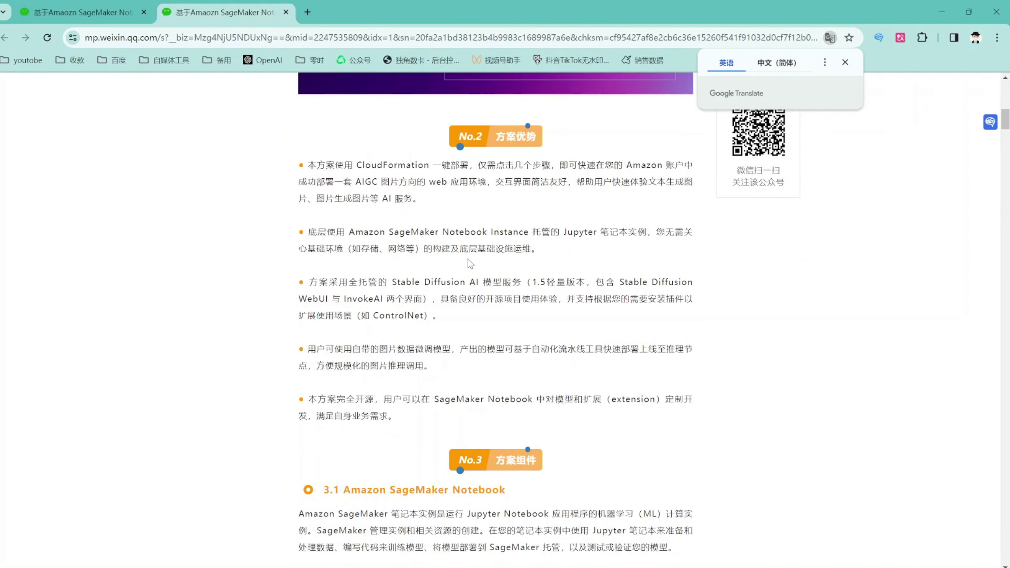
scroll(471, 263, "down", 3)
scroll(470, 264, "down", 15)
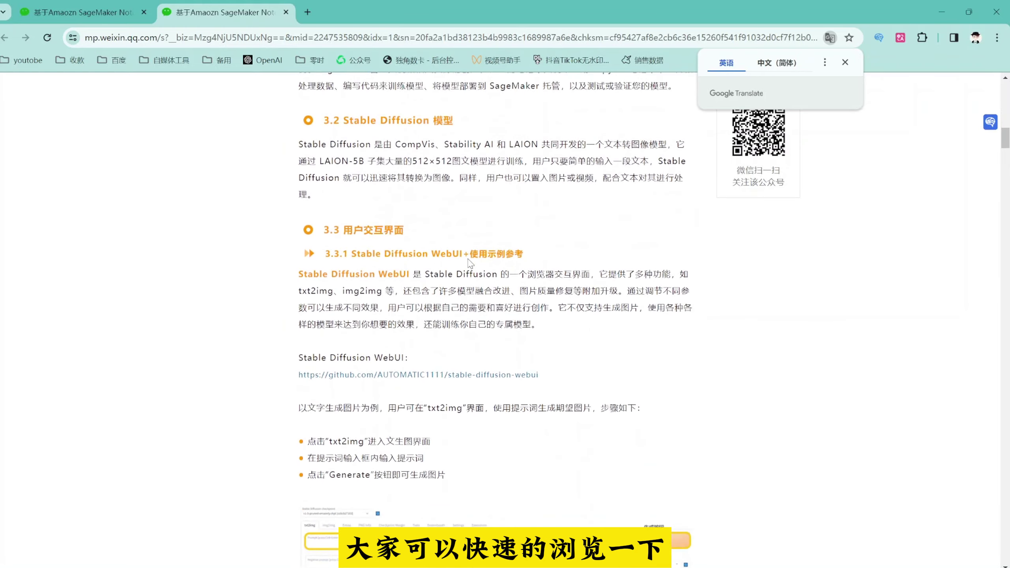
scroll(469, 263, "down", 10)
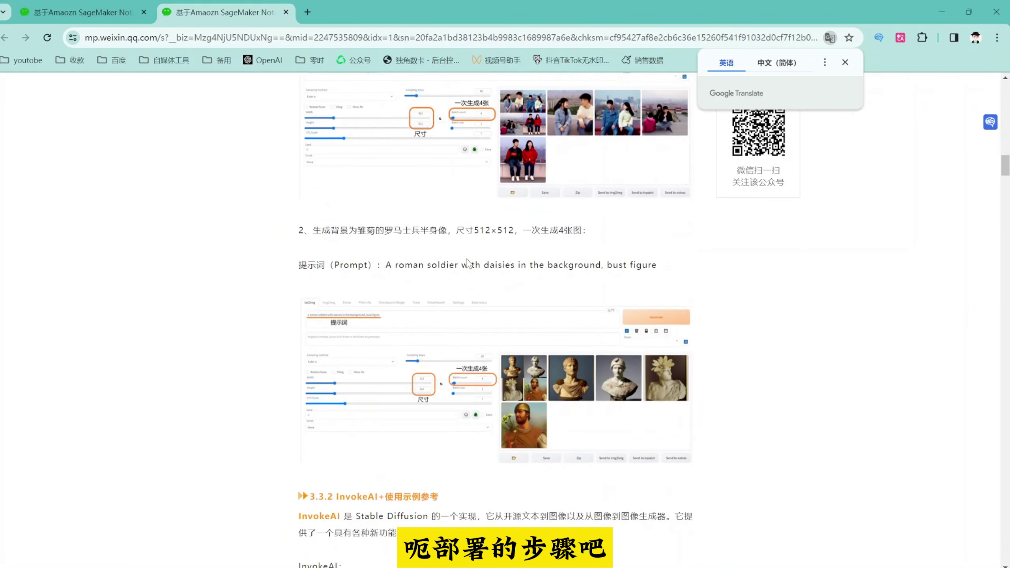
scroll(468, 263, "down", 12)
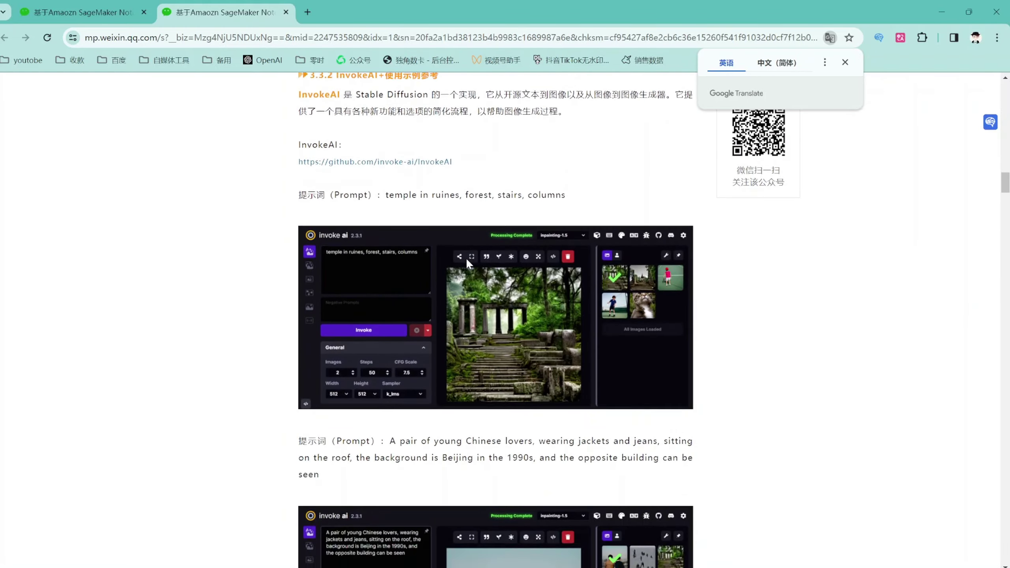
scroll(466, 262, "down", 10)
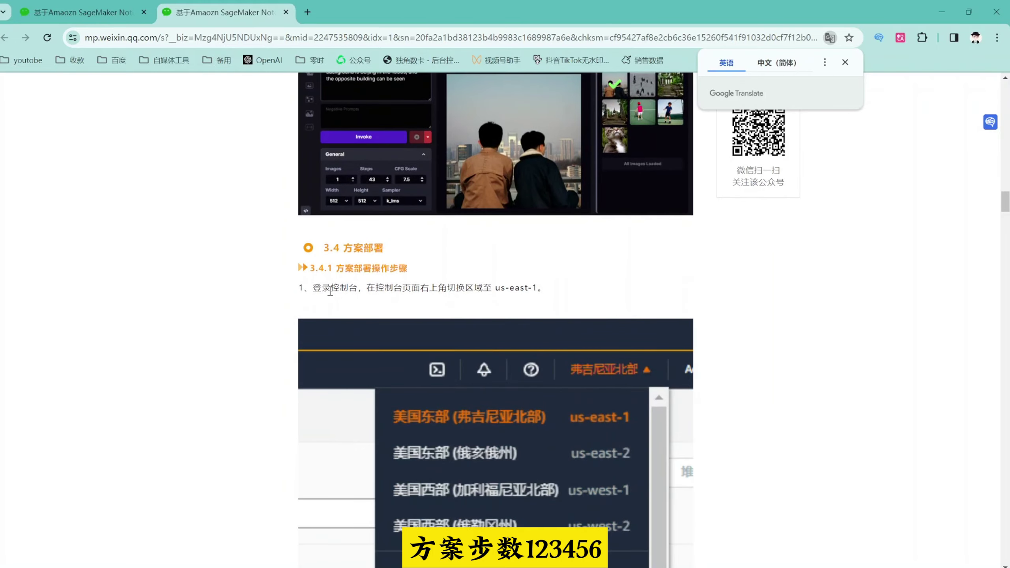
scroll(395, 317, "down", 10)
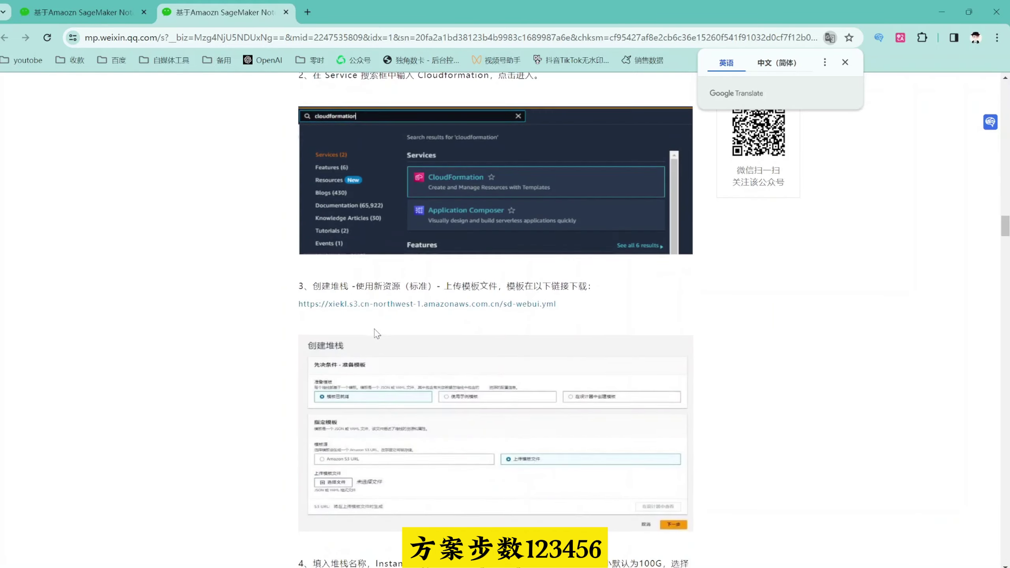
scroll(376, 332, "down", 7)
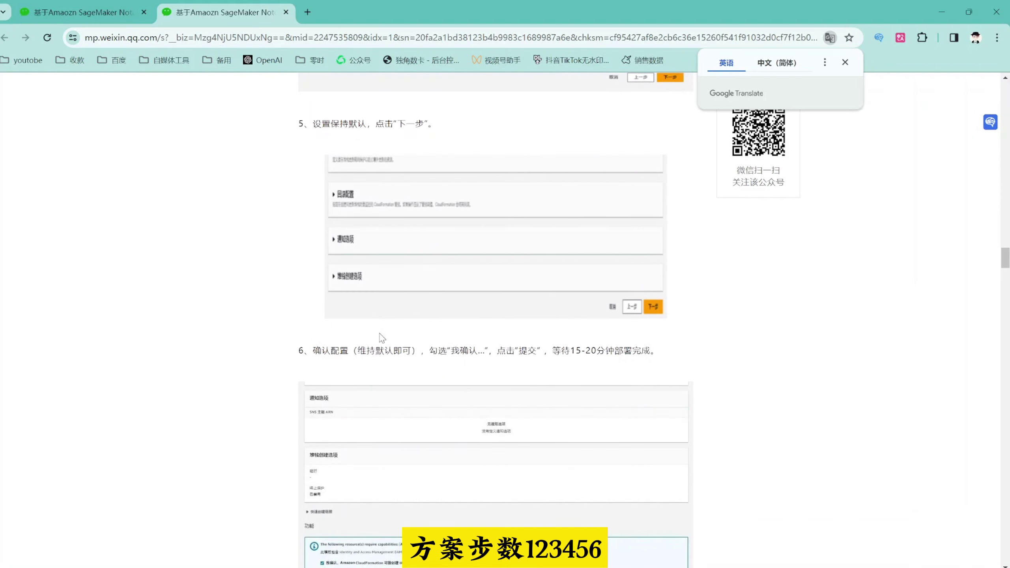
Highlight the step 6 text about confirming the configuration, submitting and waiting for deployment
left_click_drag(324, 352, 667, 353)
left_click(665, 364)
left_click_drag(515, 351, 673, 355)
left_click(672, 352)
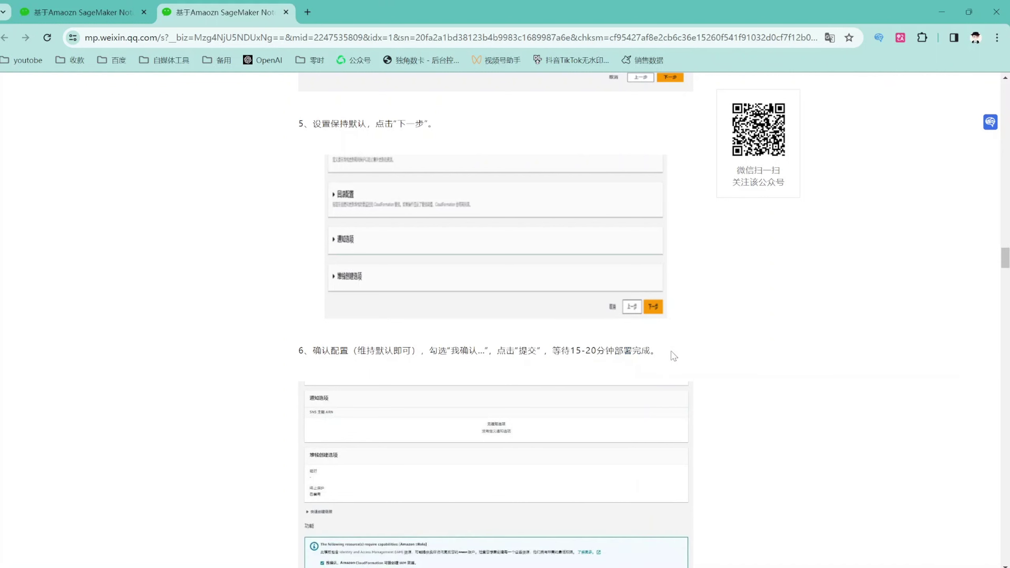
Review deployment step 4, highlighting the text about the stack name and recommended g5.2xlarge instance type
scroll(673, 355, "up", 10)
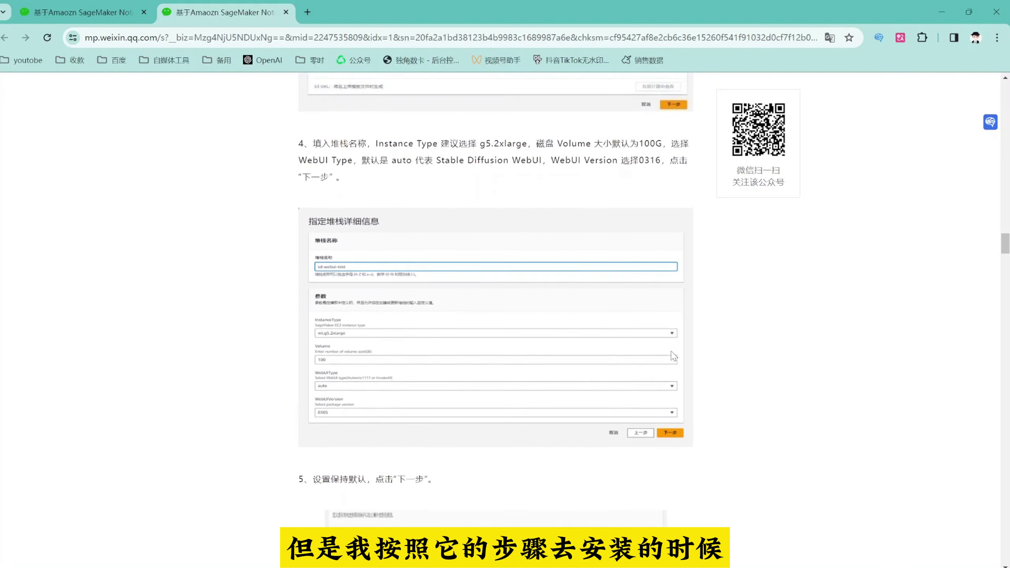
scroll(673, 356, "up", 3)
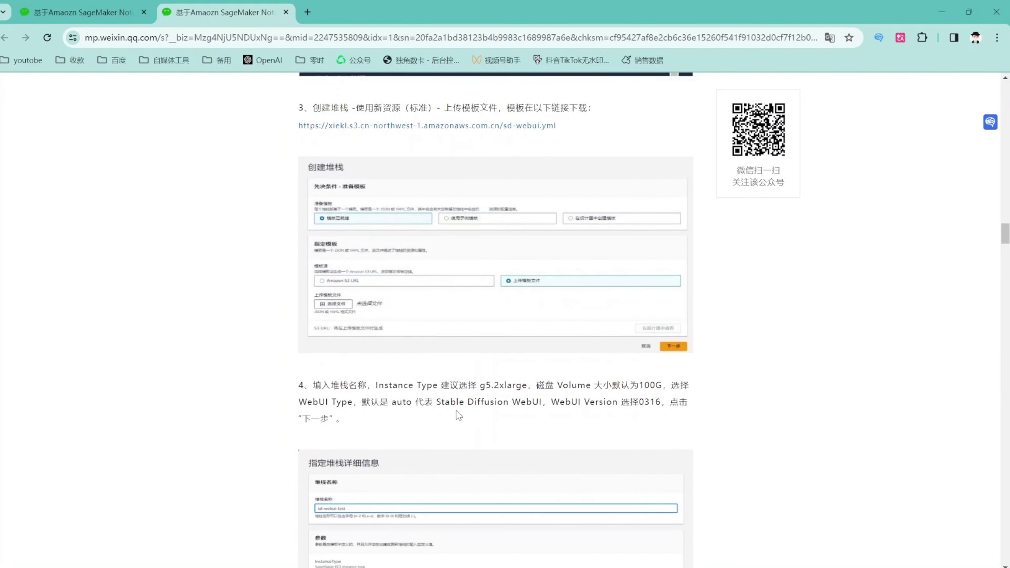
left_click_drag(314, 385, 528, 390)
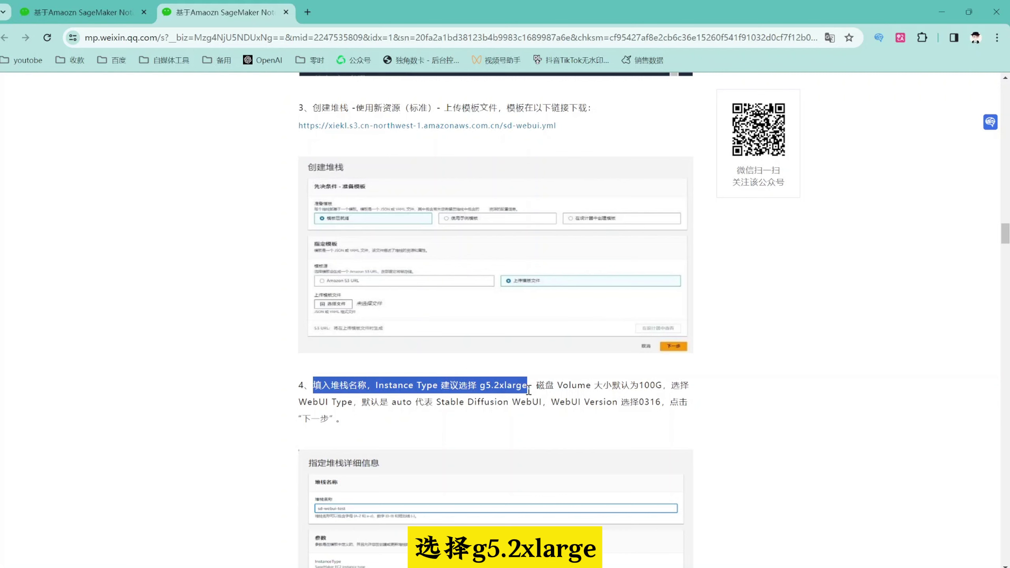
left_click(517, 398)
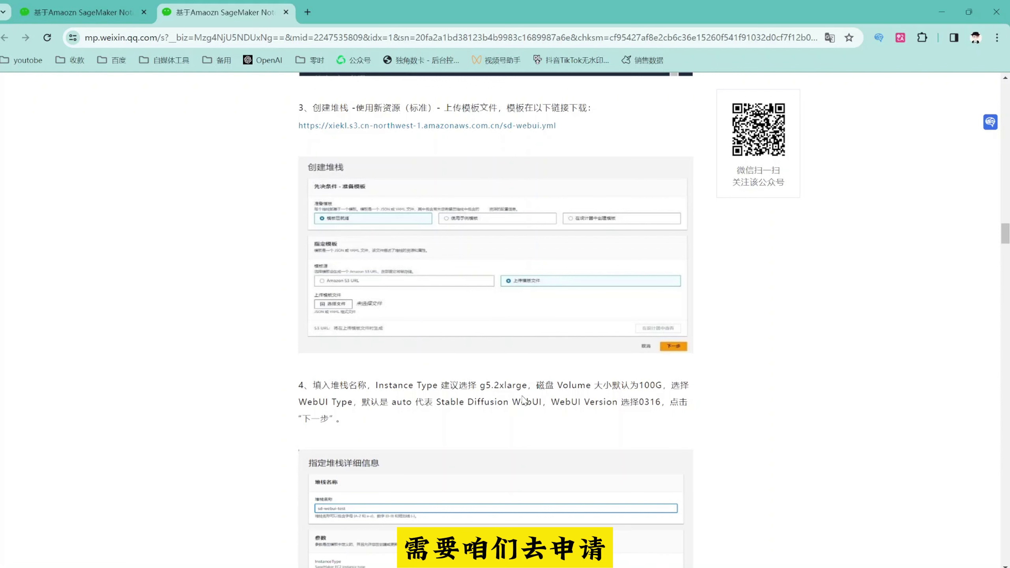
scroll(521, 393, "down", 1)
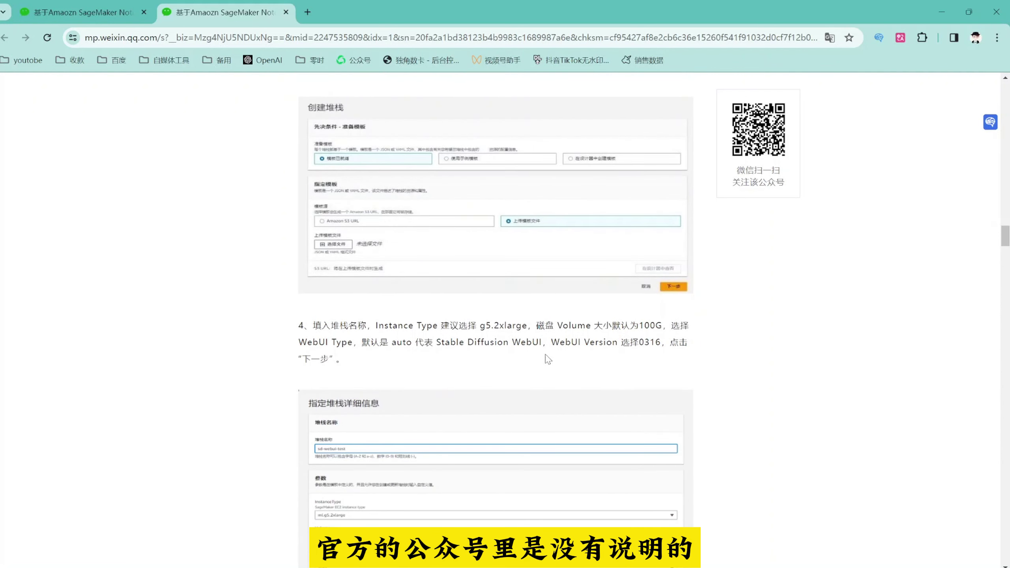
Return to the original guide and review its instructions for requesting the ml.g5.2xlarge limit increase
key("ctrl+Page_Up")
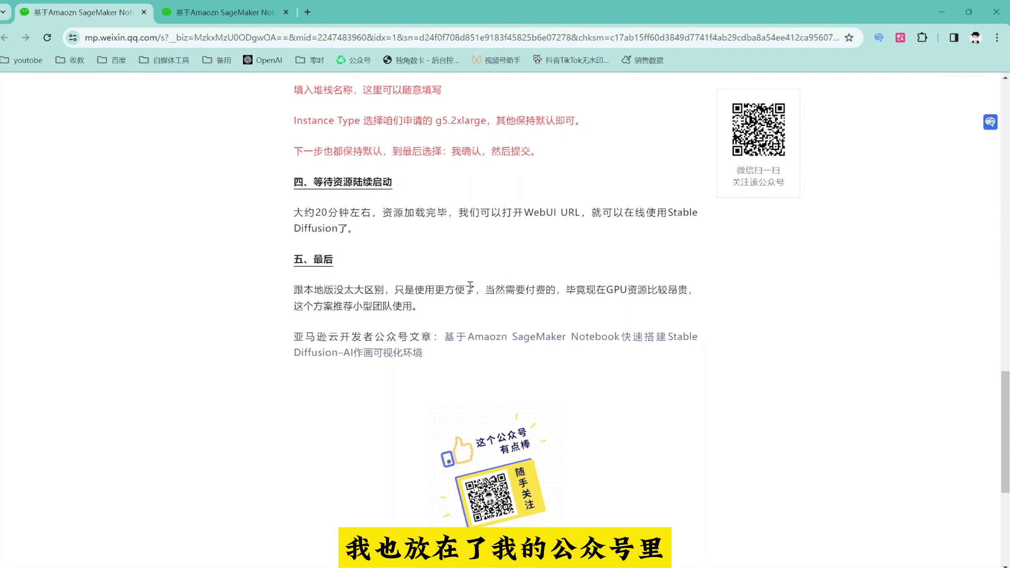
scroll(469, 286, "up", 10)
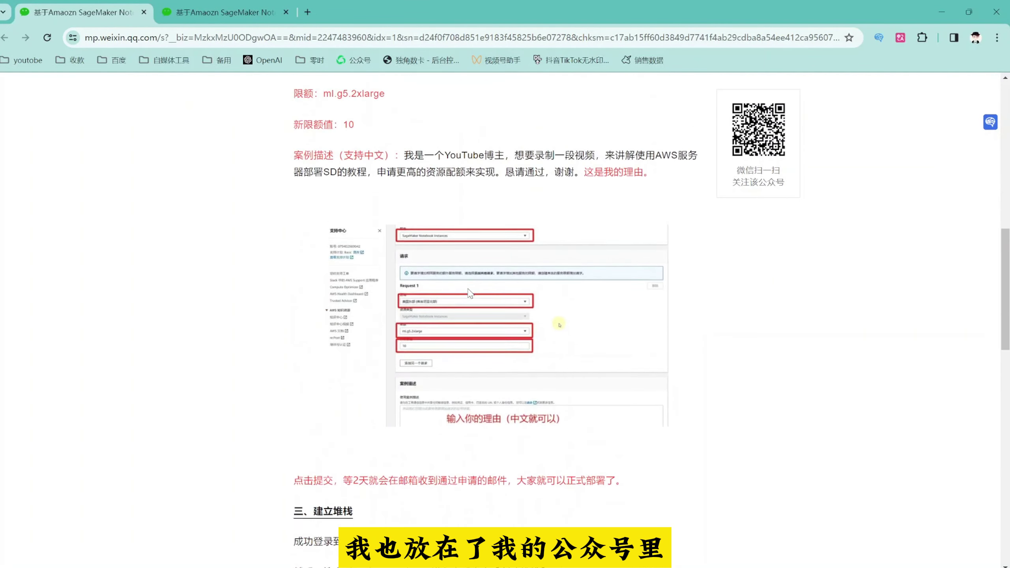
scroll(468, 290, "up", 6)
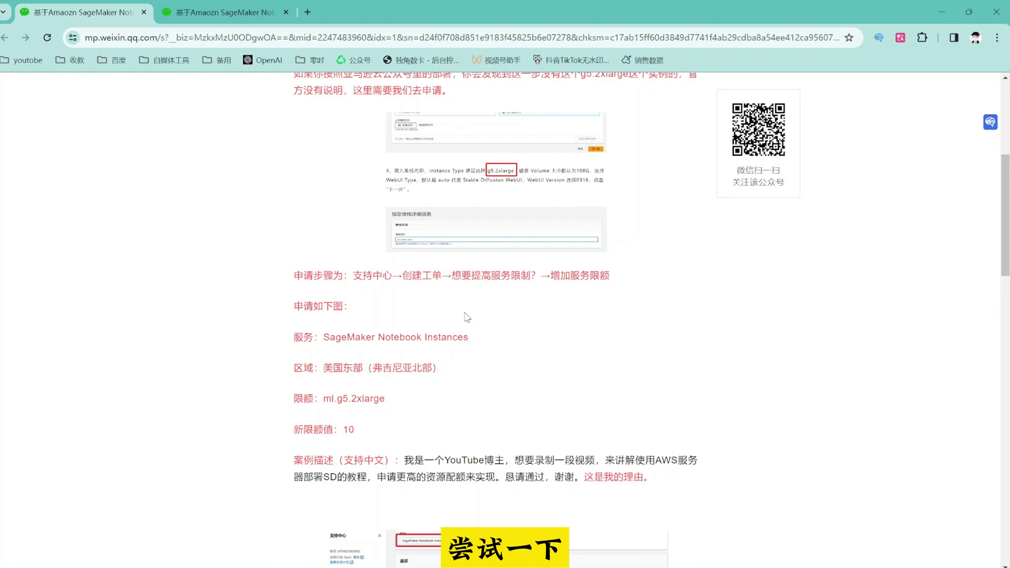
scroll(467, 317, "down", 5)
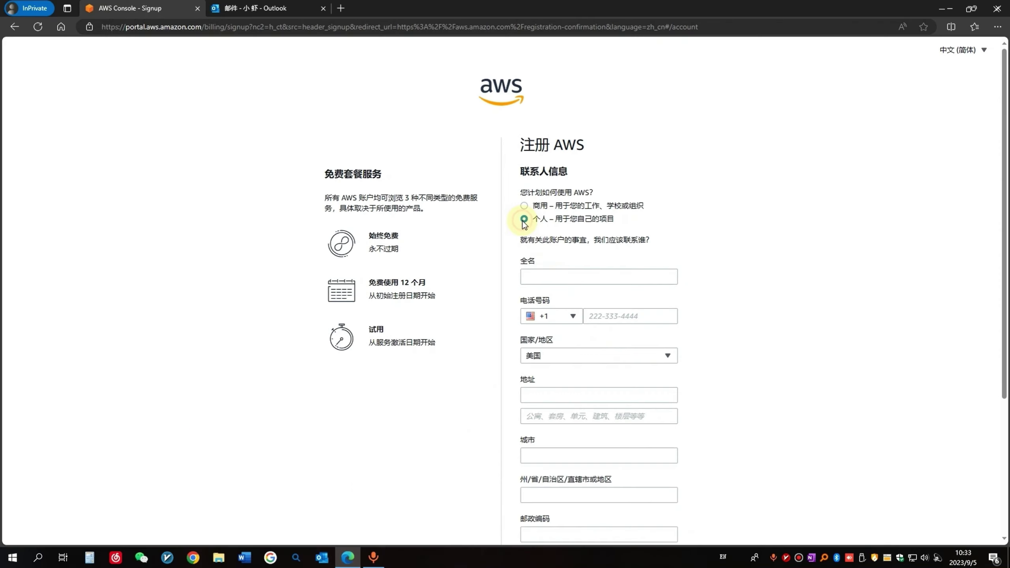
Choose personal use (个人) for the new AWS account in the sign-up contact information
left_click(524, 219)
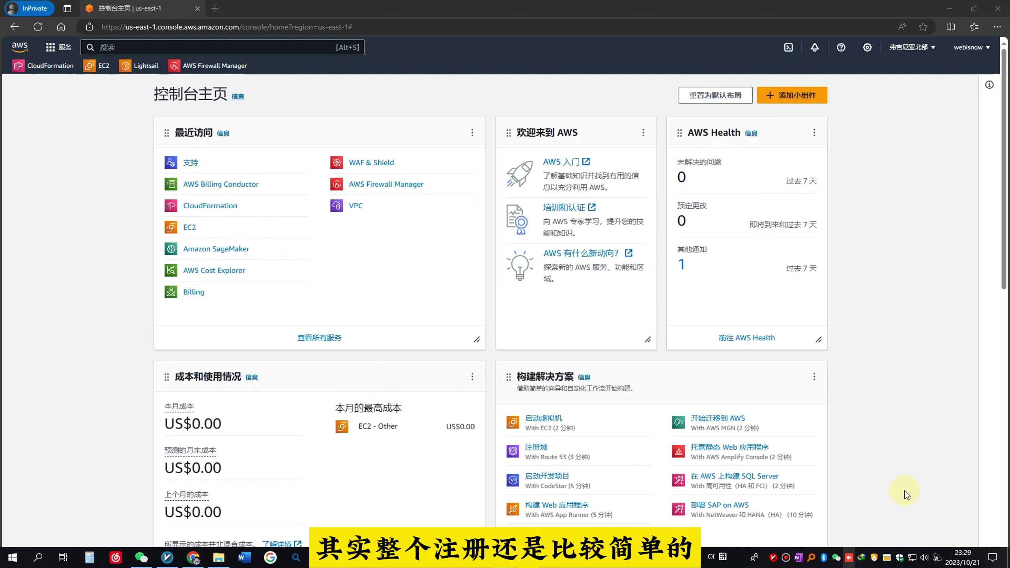
Create a new case in the AWS Support Center and open its service limit increase form
left_click(902, 477)
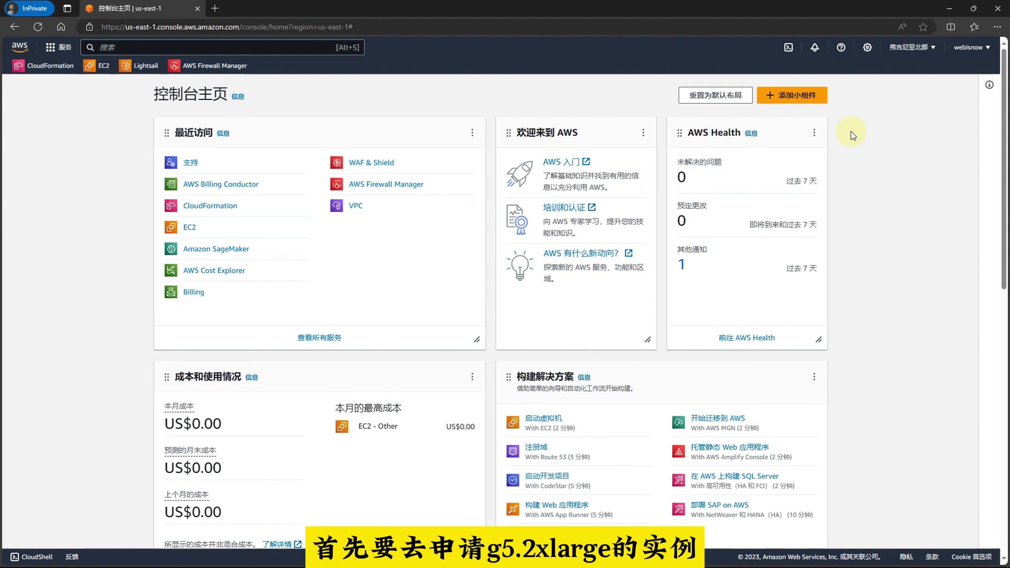
left_click(840, 49)
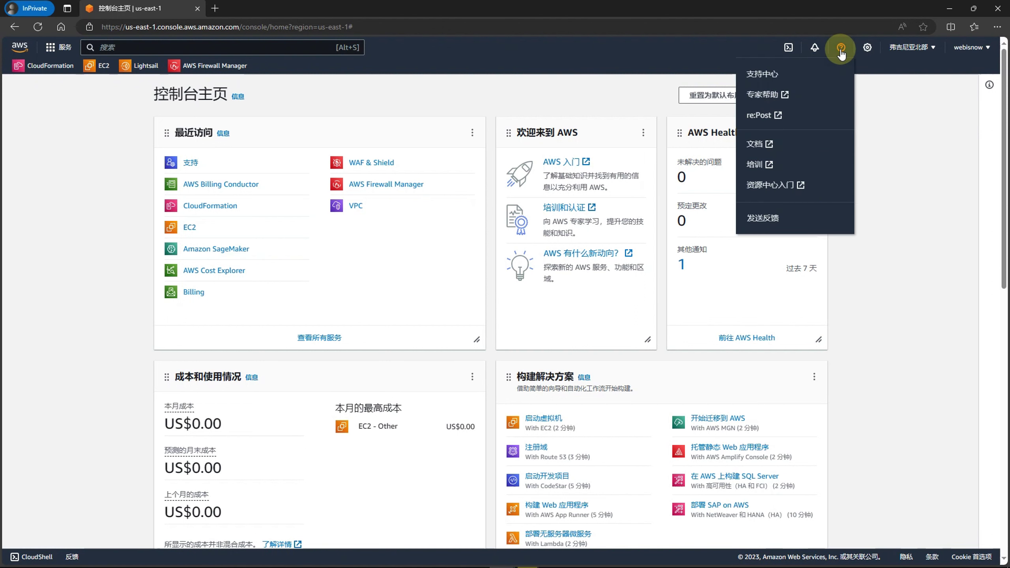
left_click(762, 75)
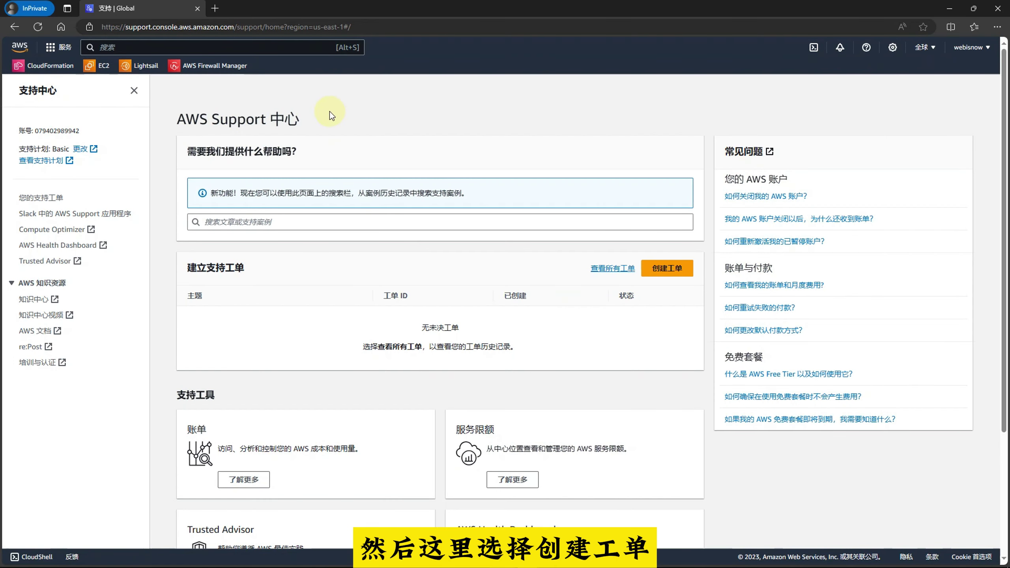
left_click(662, 271)
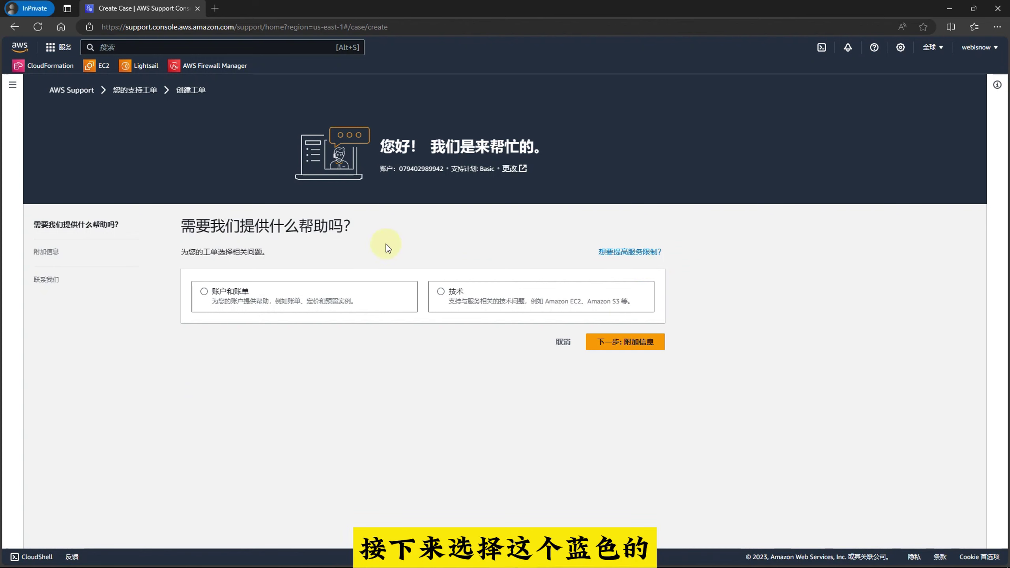
left_click(627, 251)
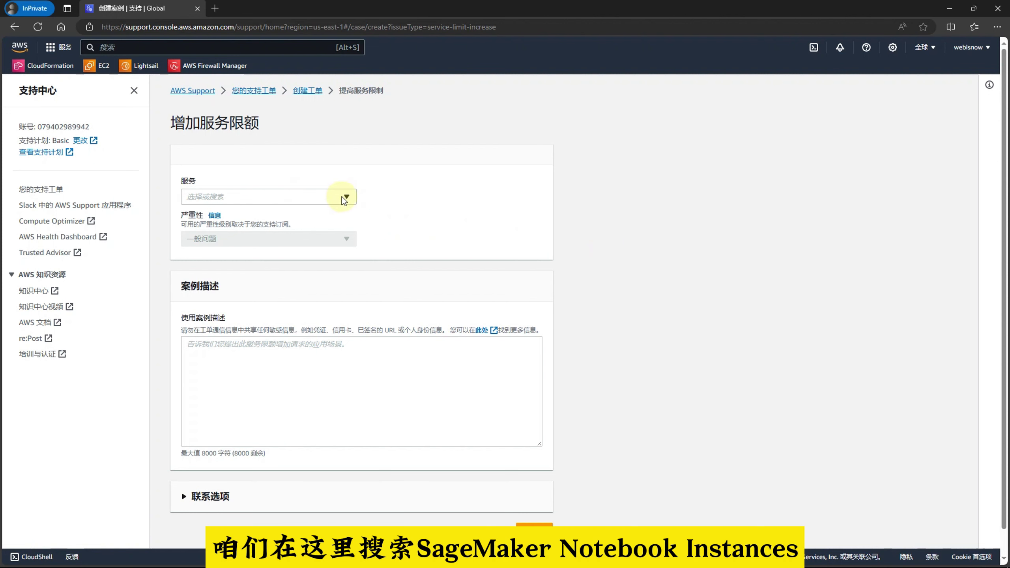
Set the request's service to SageMaker Notebook Instances and its region to 美国东部 (弗吉尼亚北部)
left_click(341, 197)
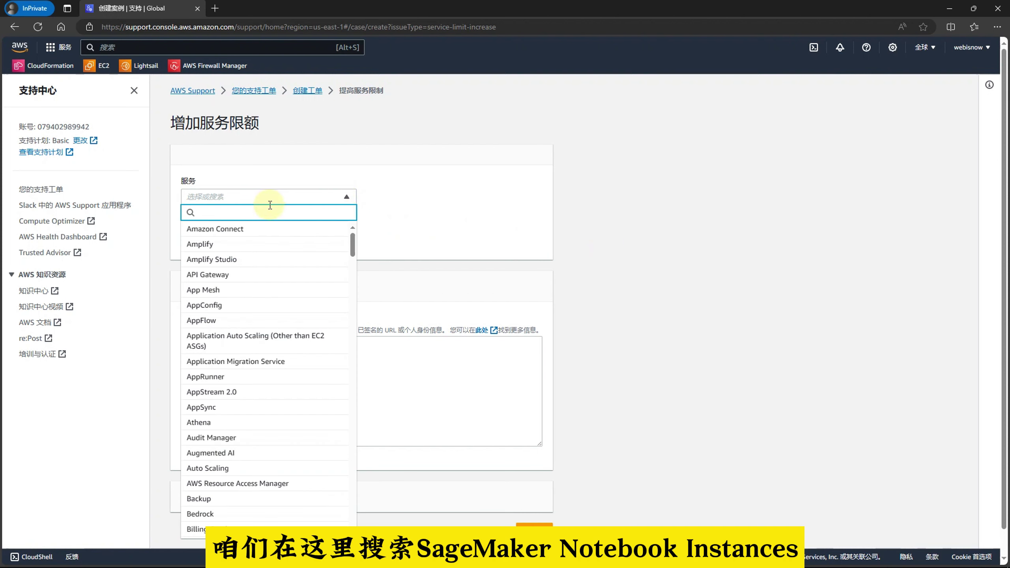
type("note")
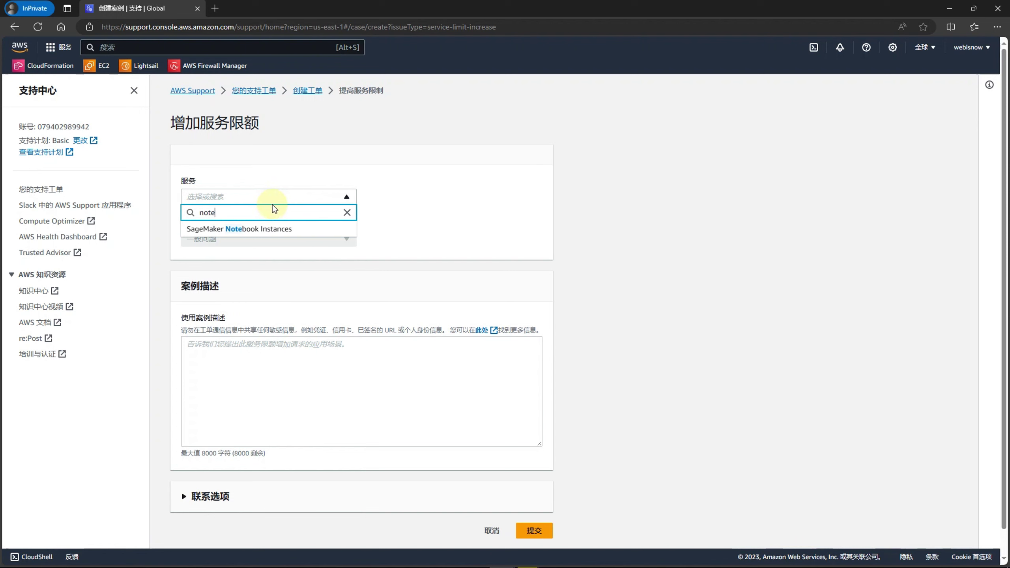
left_click(278, 230)
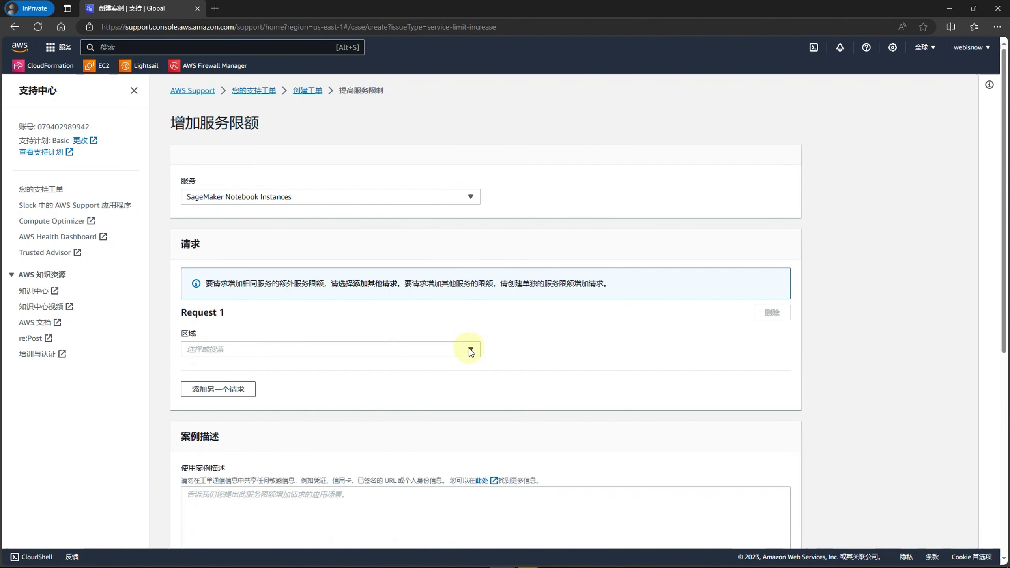
left_click(467, 349)
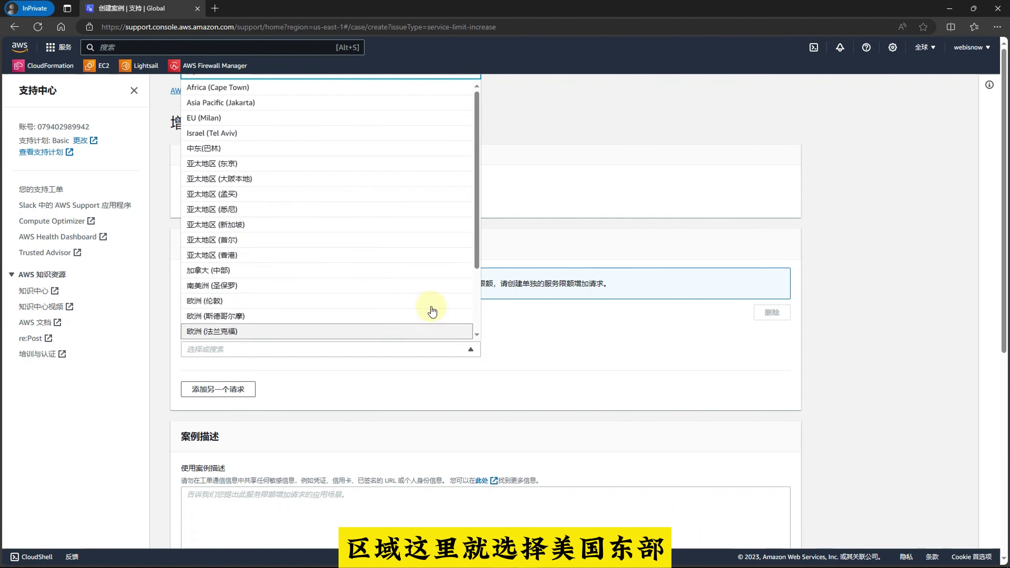
scroll(368, 260, "down", 3)
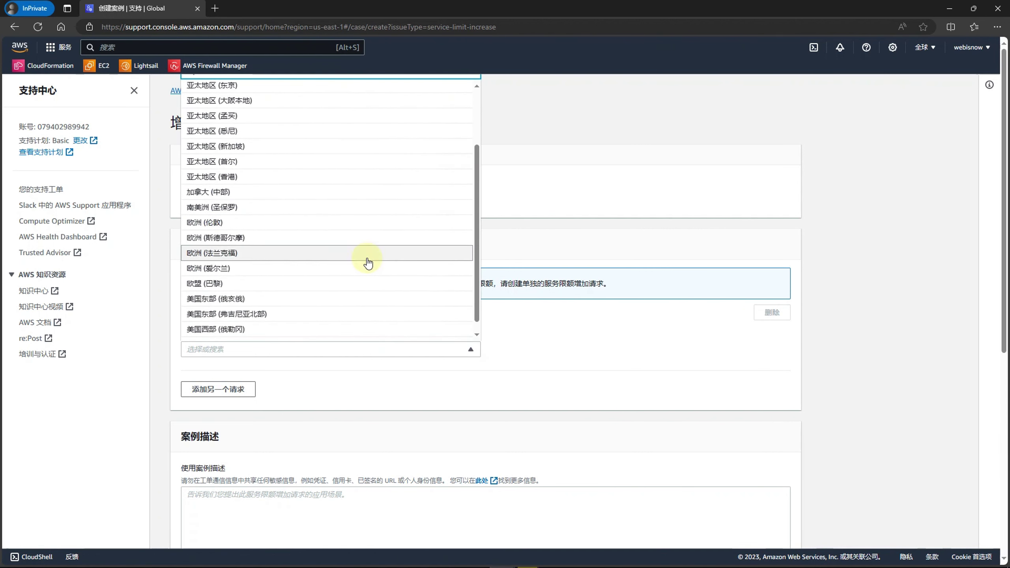
left_click(306, 302)
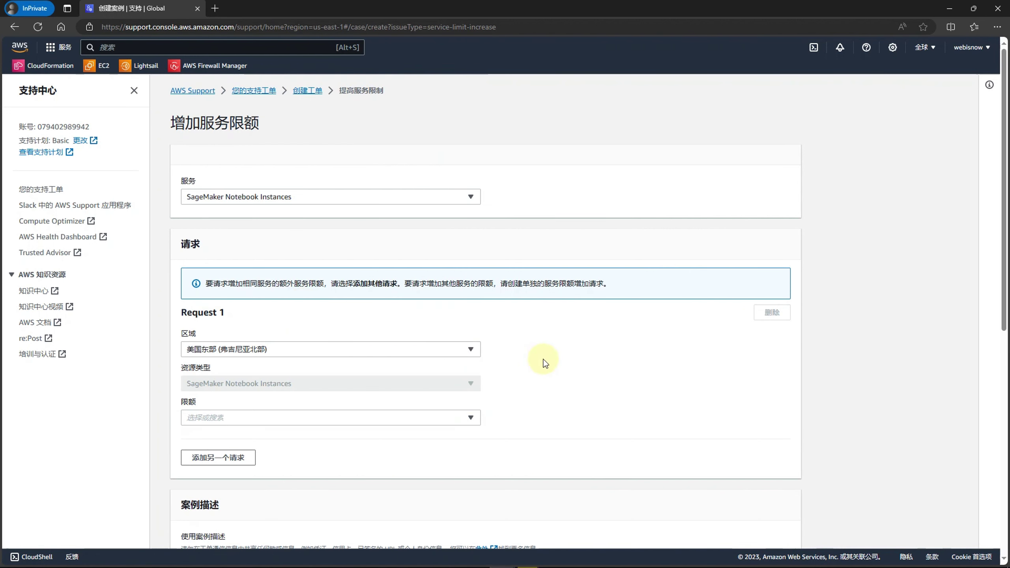
Request the ml.g5.2xlarge limit with a new limit value of 10, and place the cursor in the use case description
scroll(528, 397, "down", 4)
left_click(470, 260)
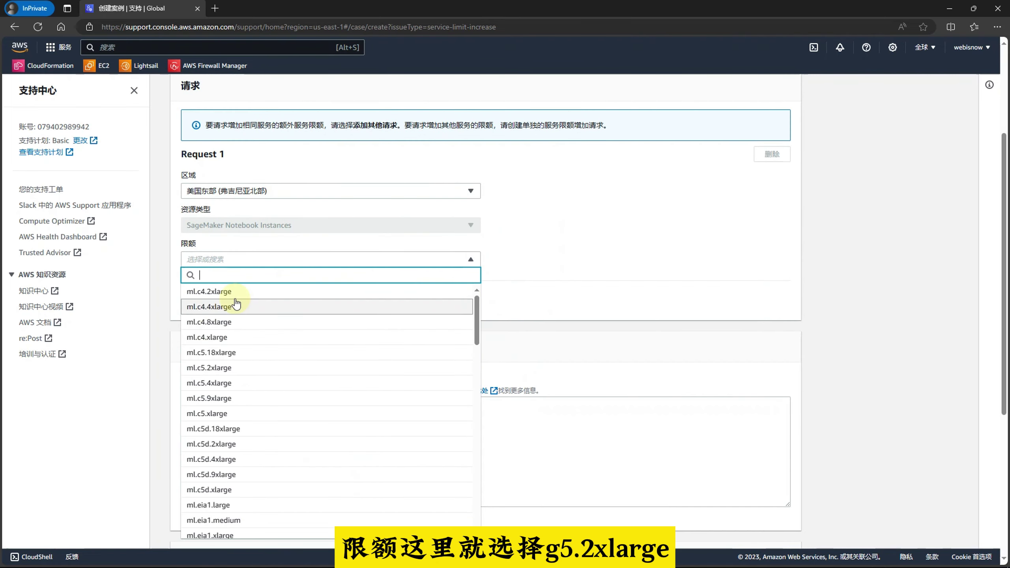
type("g5")
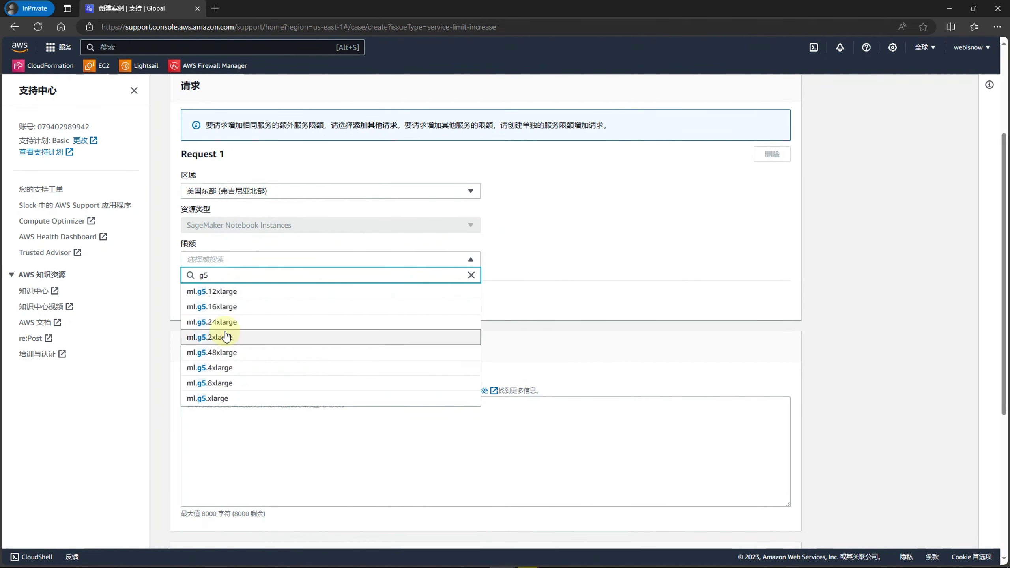
left_click(226, 337)
left_click(451, 293)
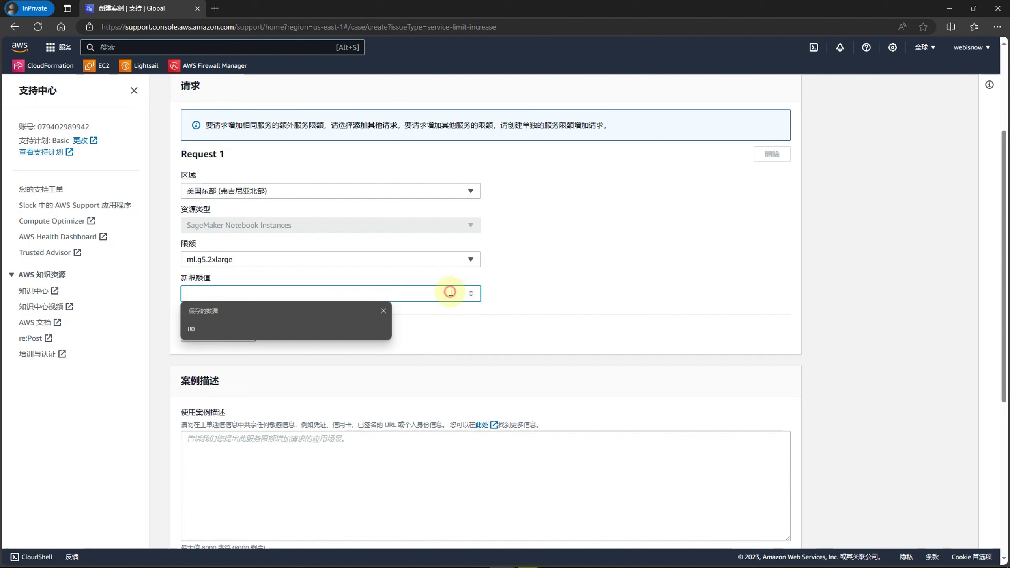
left_click(567, 292)
left_click(418, 290)
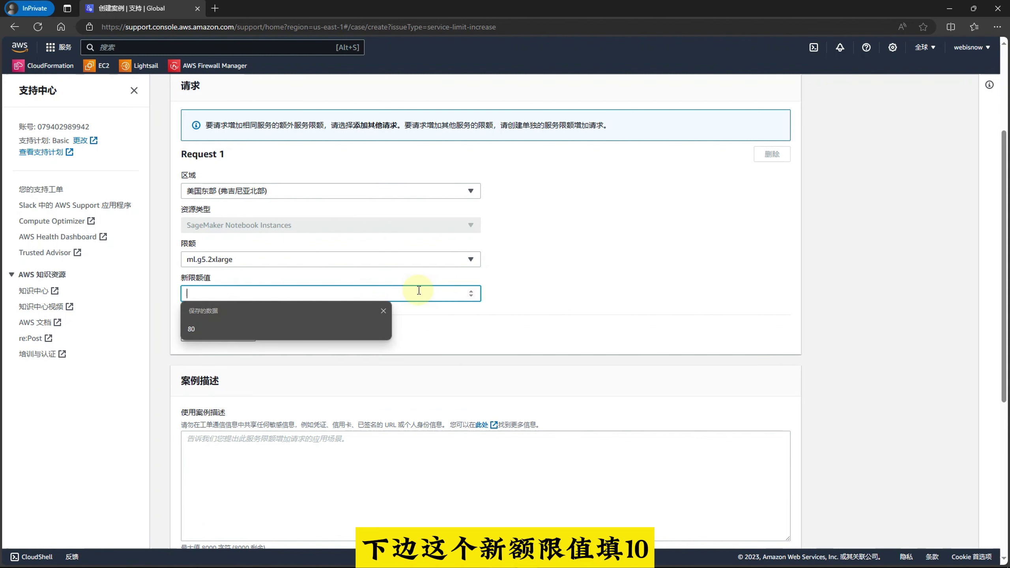
type("10")
left_click(514, 327)
scroll(549, 304, "up", 2)
scroll(287, 367, "down", 4)
left_click(287, 367)
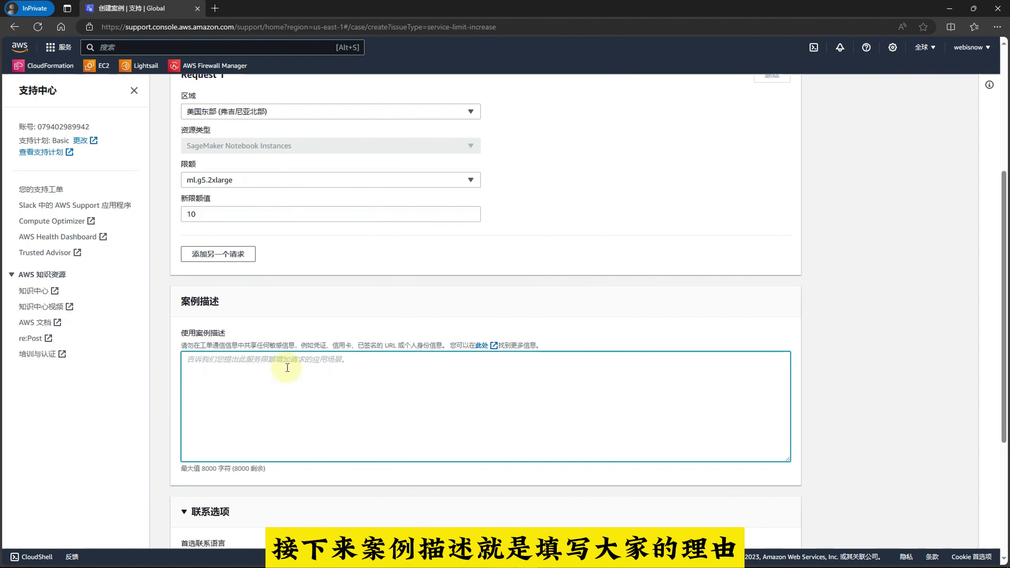
type("a sh")
key("BackSpace")
key("BackSpace")
key("BackSpace")
key("BackSpace")
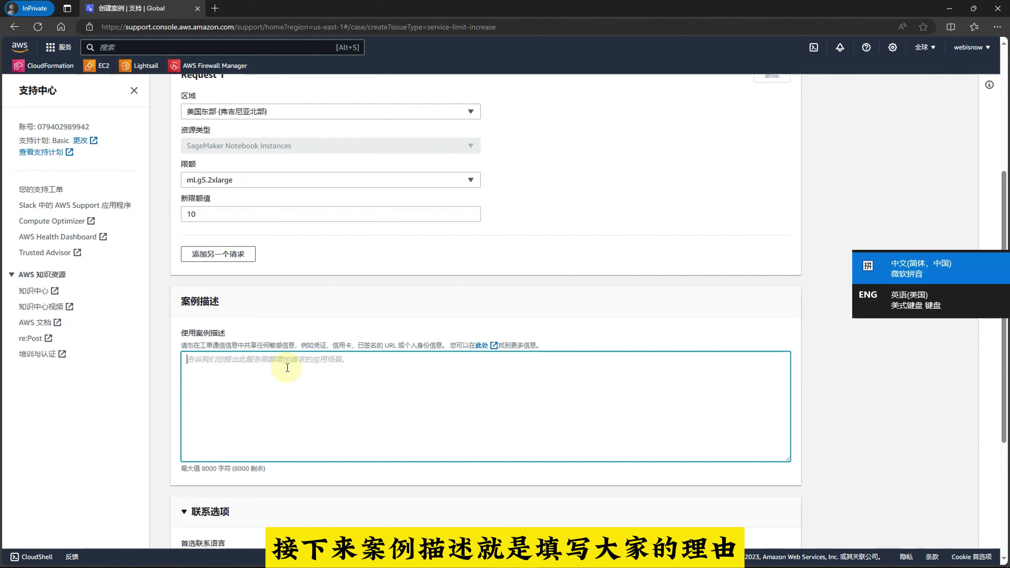
Enter the case description "我是一个YouTube博主，想要录制一段视频，来讲解使用AWS服务部署SD的教程。申请更高的资源配额来实现。请通过申请。谢谢。"
type("我是一个YouTub")
type("4博主，想要录制一段视频，来讲解")
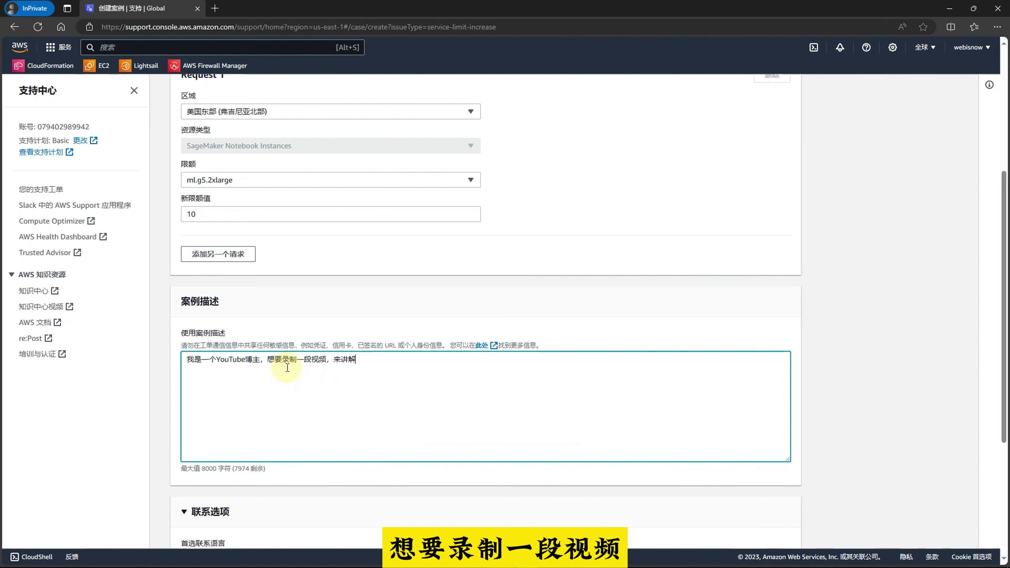
type("使用AWS服务部署SD")
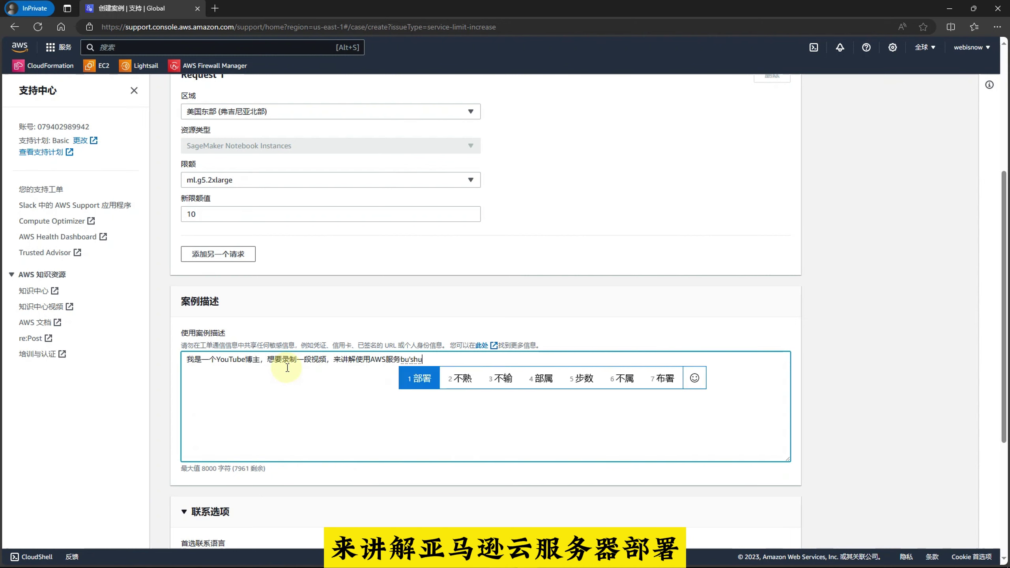
type("的教程。")
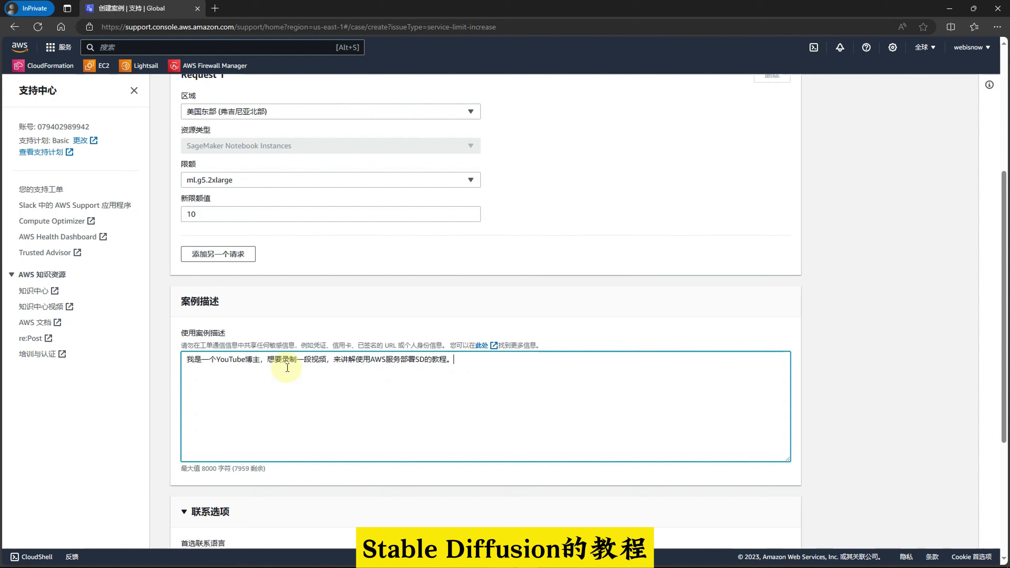
type("申请更高的资源pei")
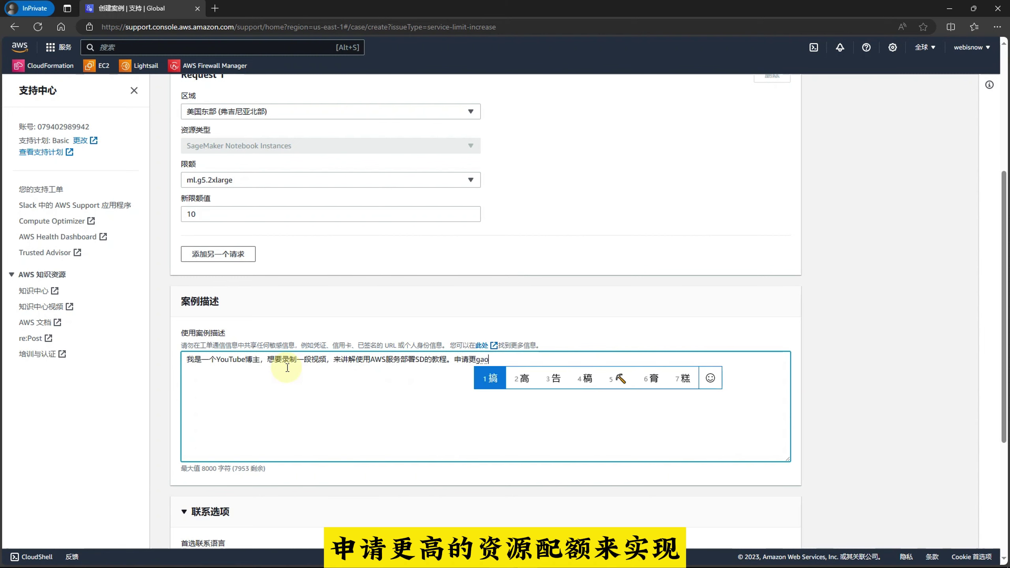
type("额来实现。请")
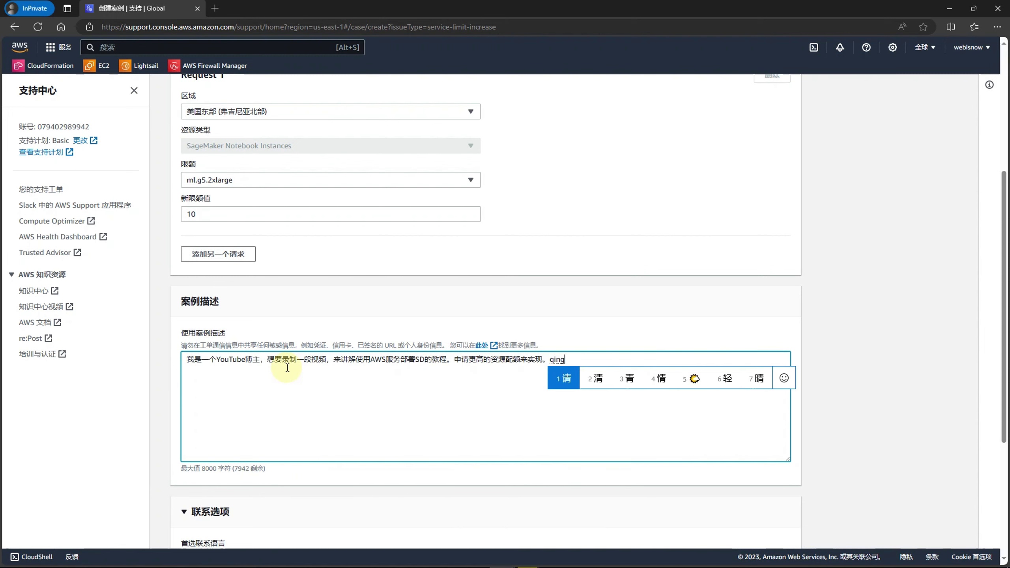
type("通过申请。xie")
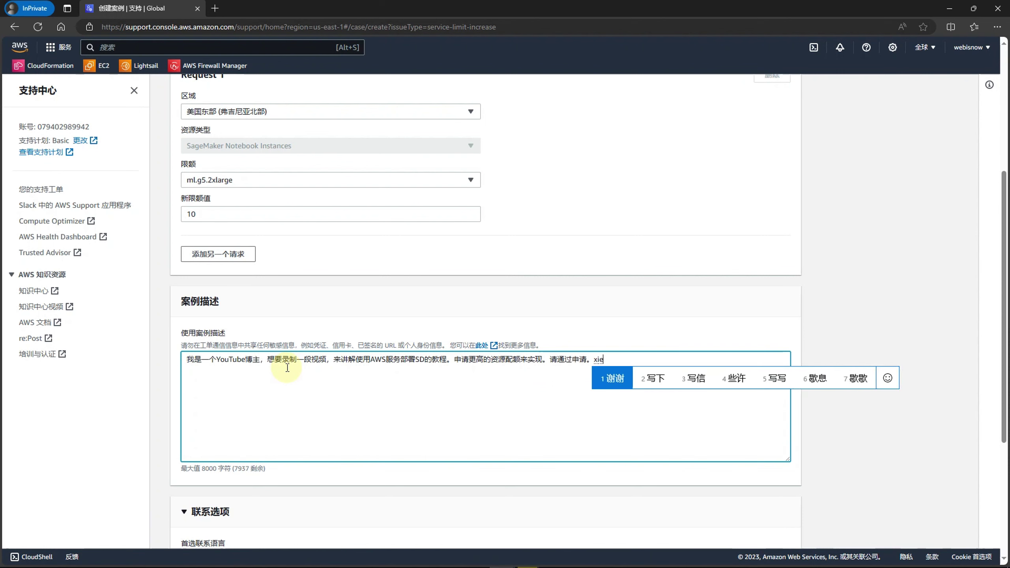
key("space")
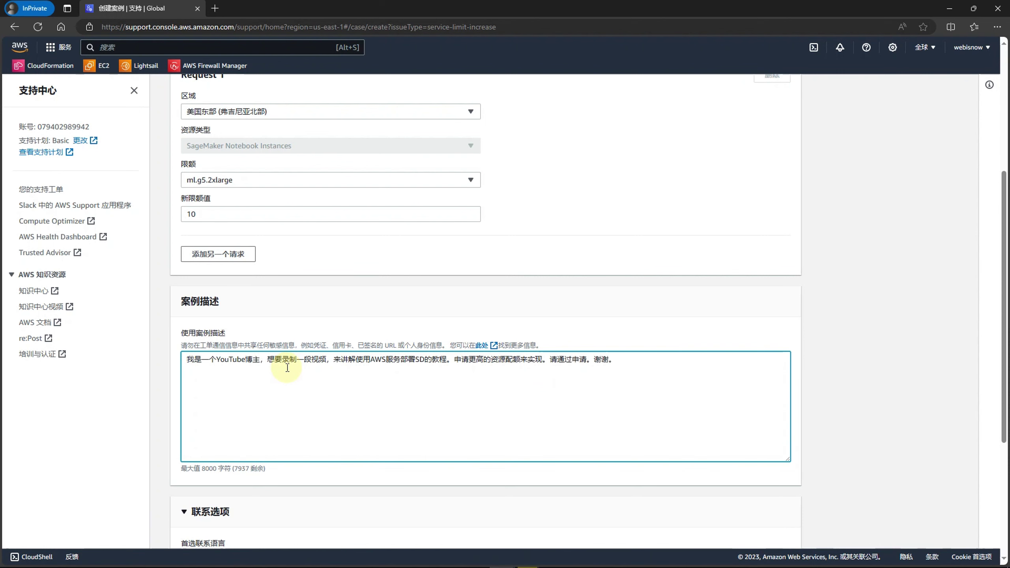
Keep 网站 (website) as the contact method with 中文 as the language, and submit the limit increase case
scroll(300, 351, "down", 5)
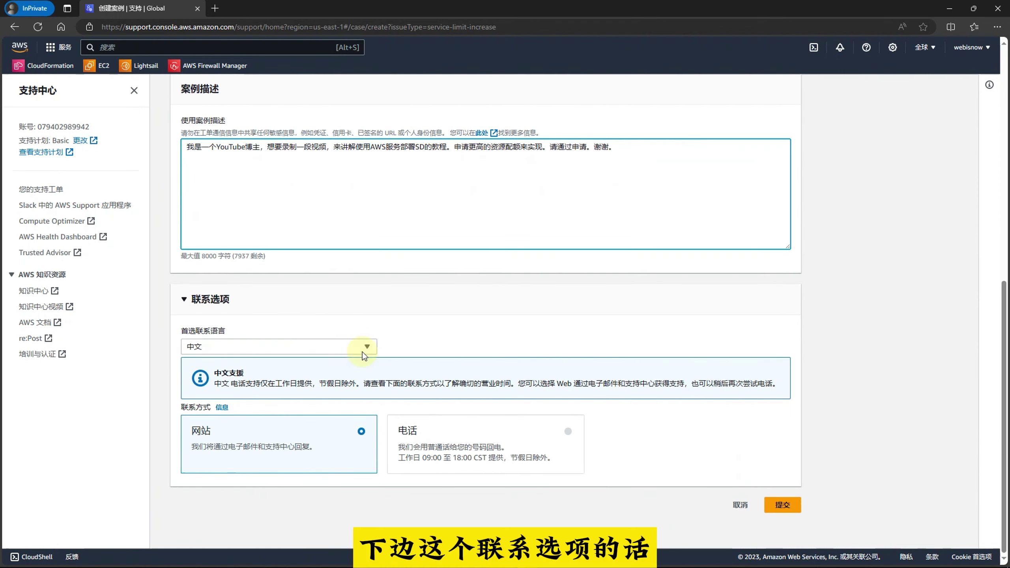
left_click(568, 434)
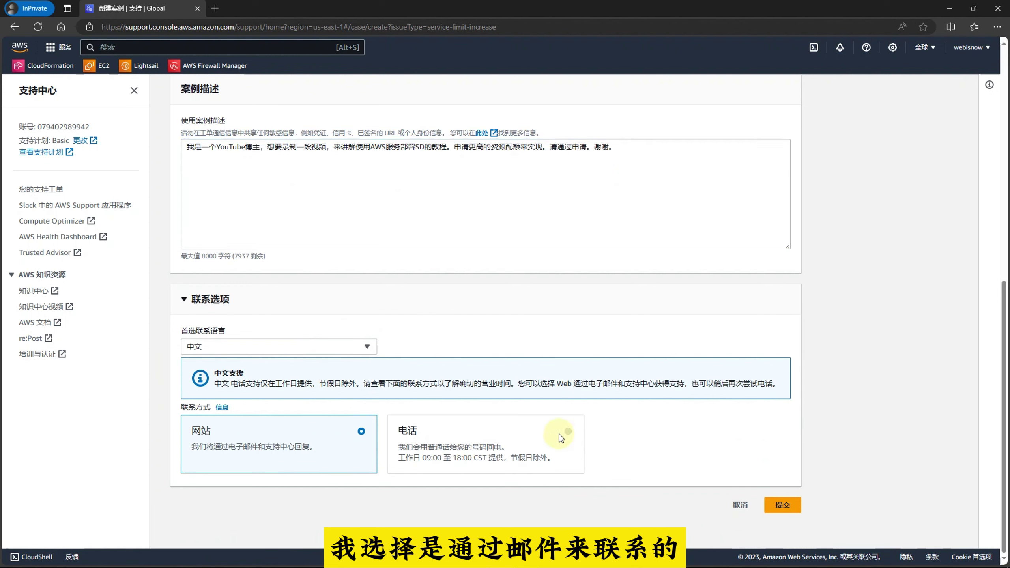
left_click(319, 440)
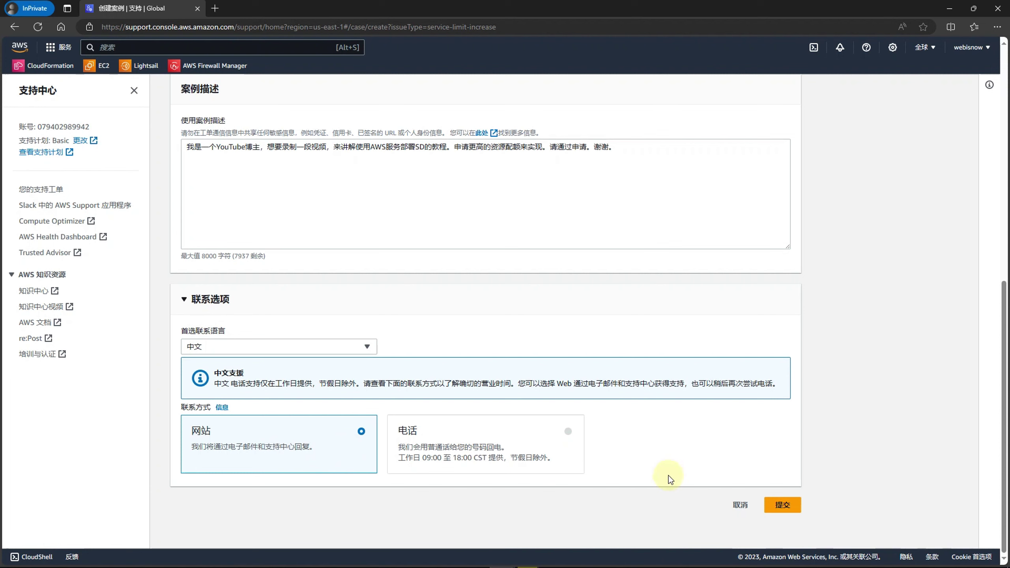
left_click(799, 505)
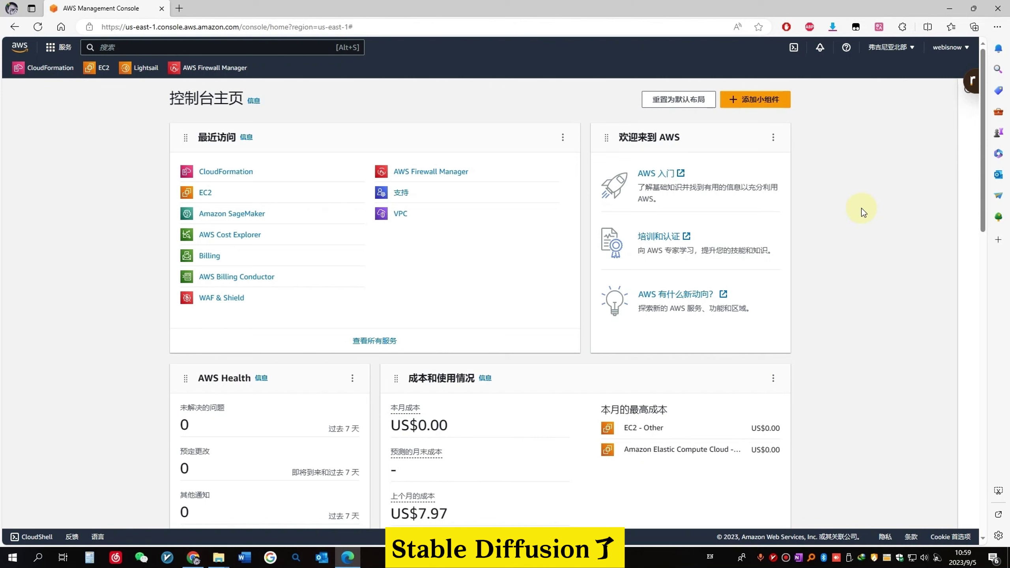
Select the 美国东部 (弗吉尼亚北部) us-east-1 region in the AWS console, and find and open the CloudFormation service
left_click(904, 48)
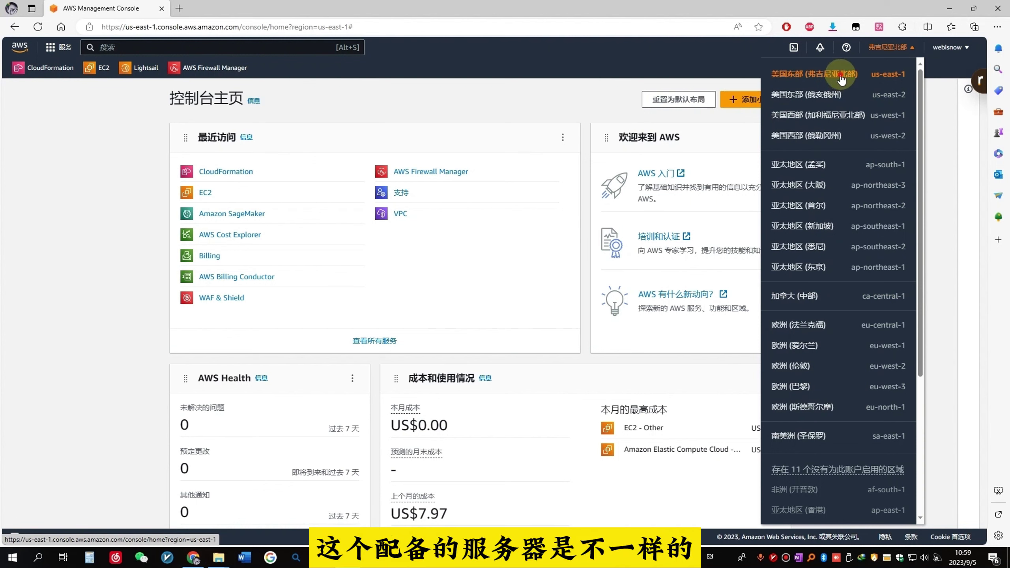
left_click(842, 78)
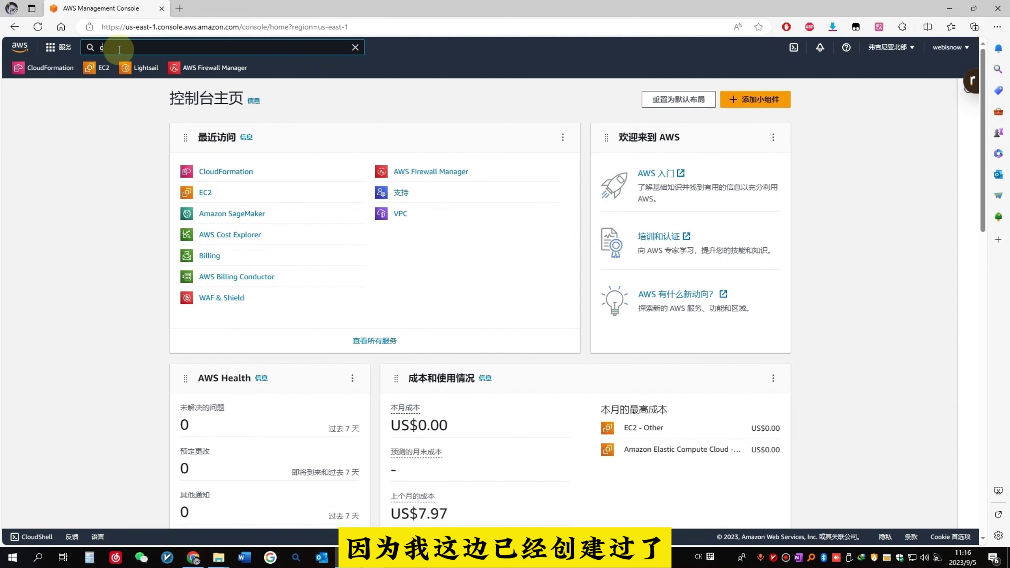
type("loud")
key("Return")
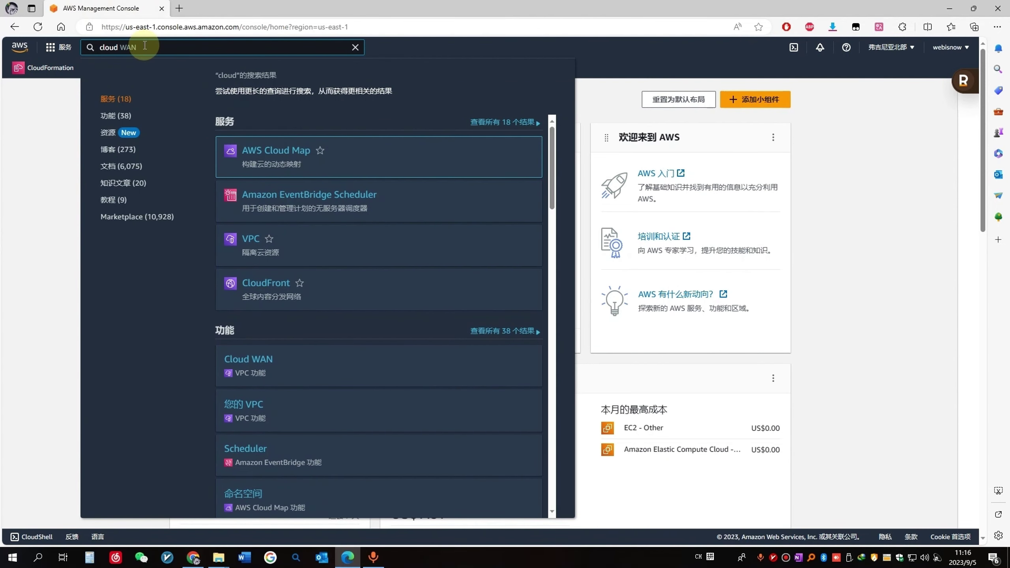
type("for")
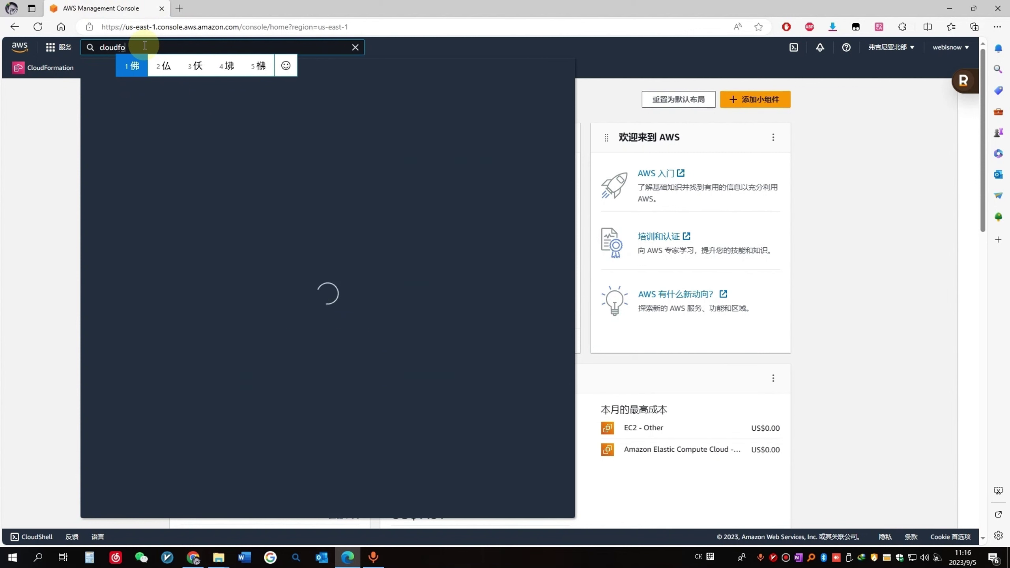
key("Return")
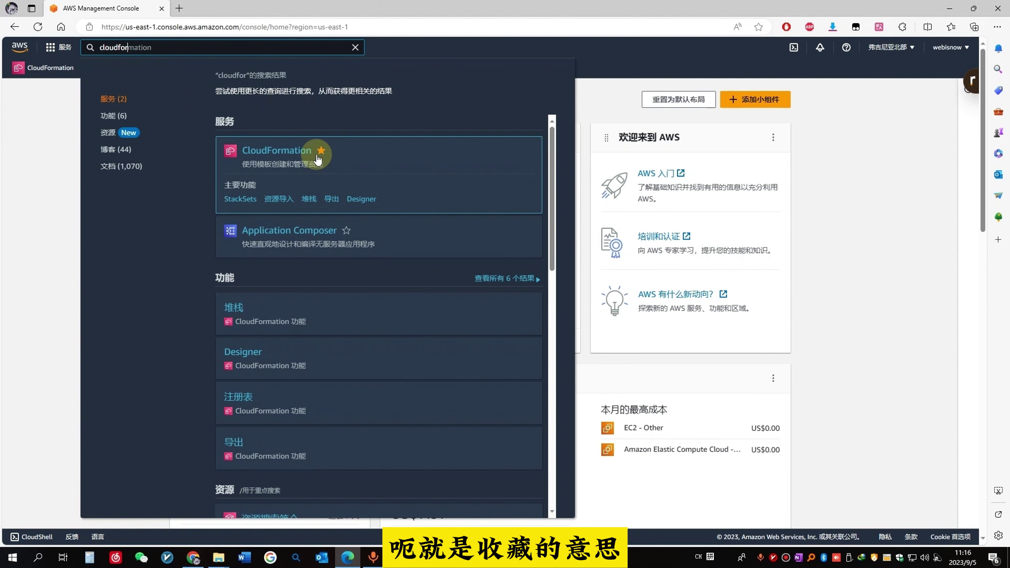
left_click(39, 129)
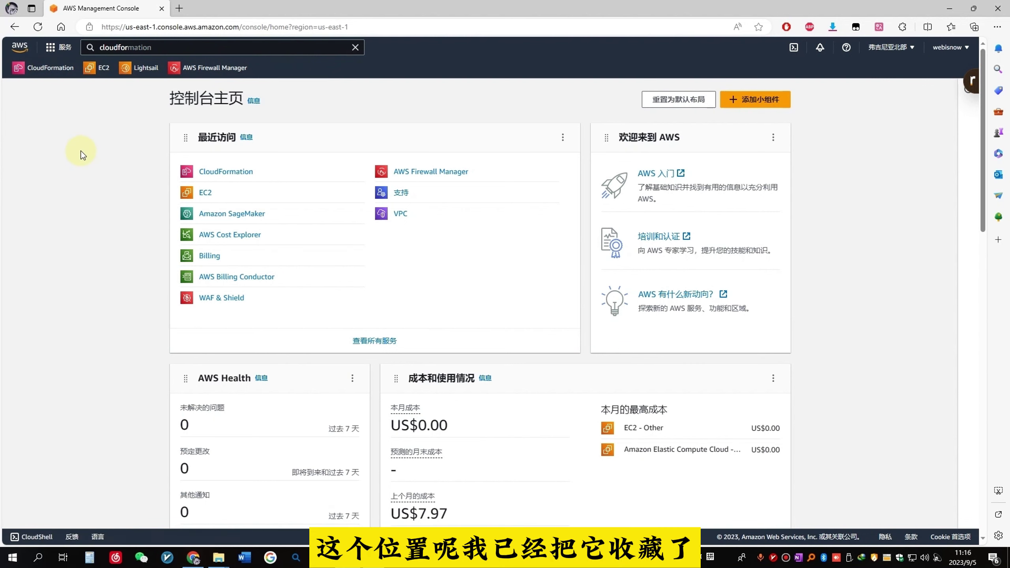
left_click(40, 68)
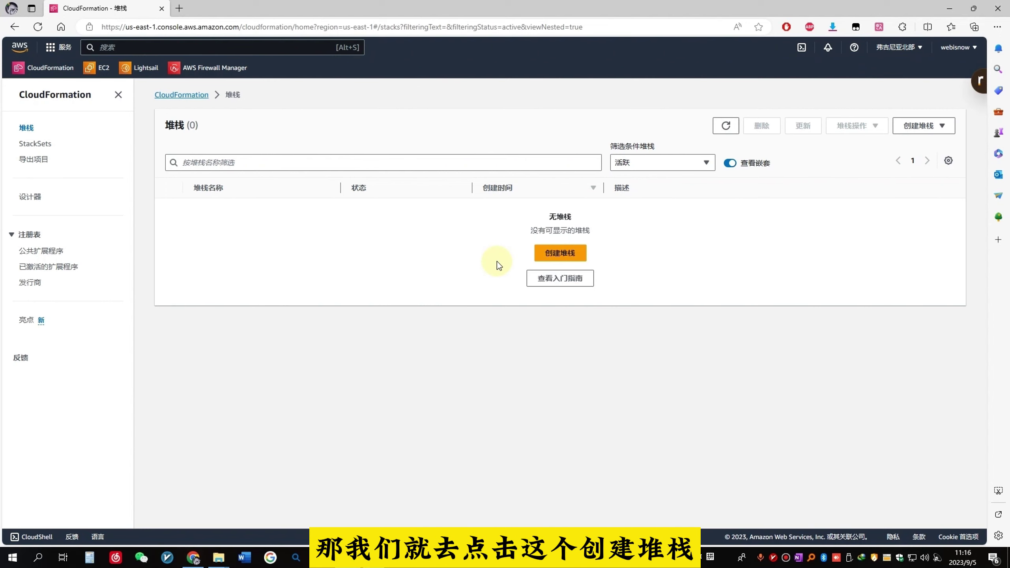
Start creating a stack from an existing template and upload the template file sd-webui.yaml from the SD-Web UI folder
left_click(562, 253)
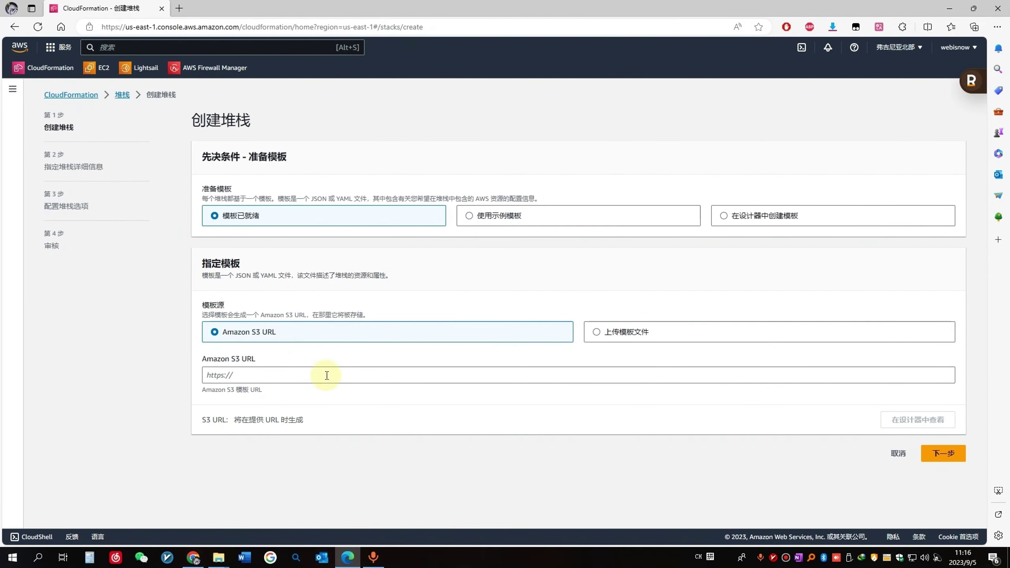
left_click(608, 334)
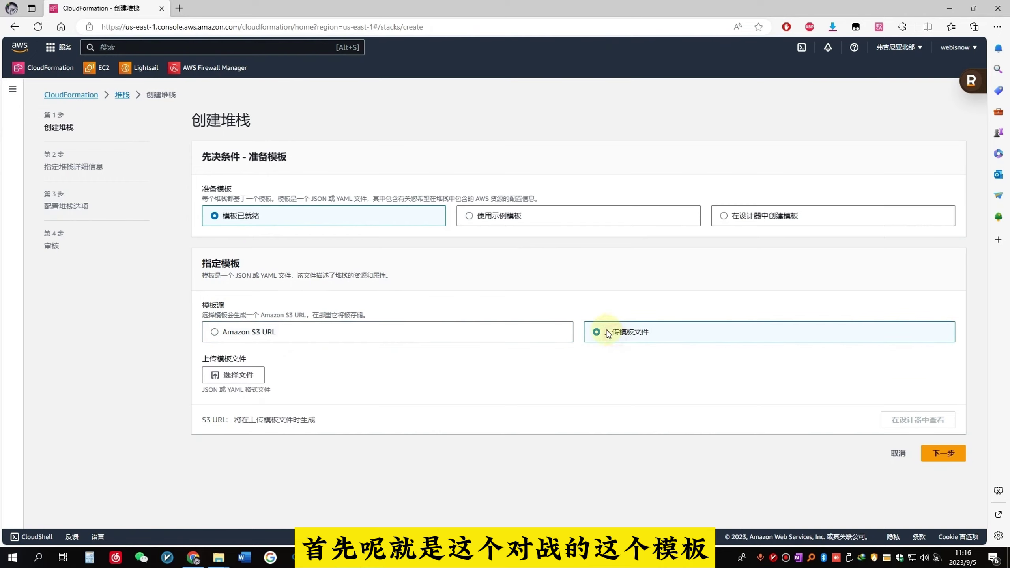
left_click(233, 376)
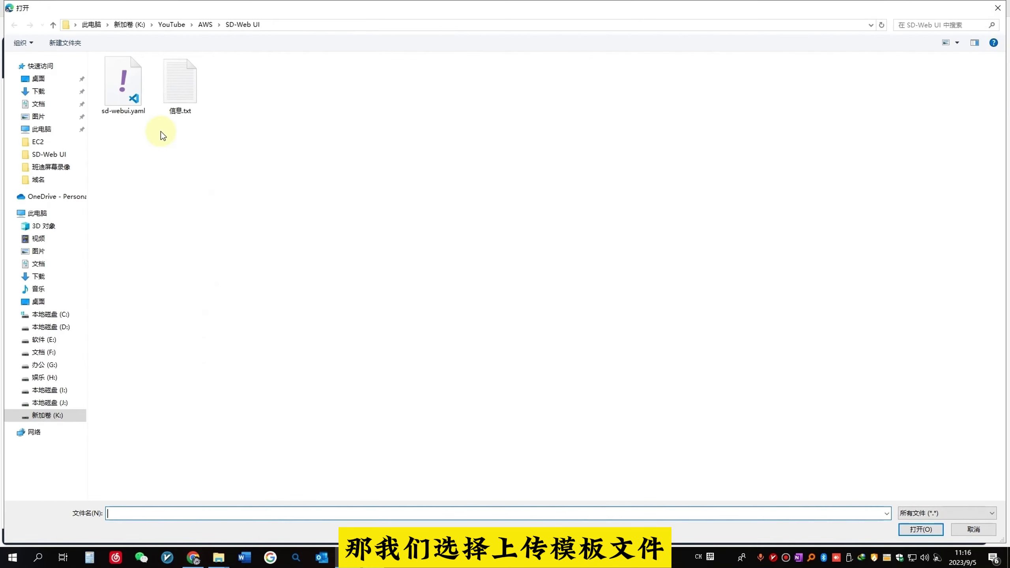
double_click(123, 86)
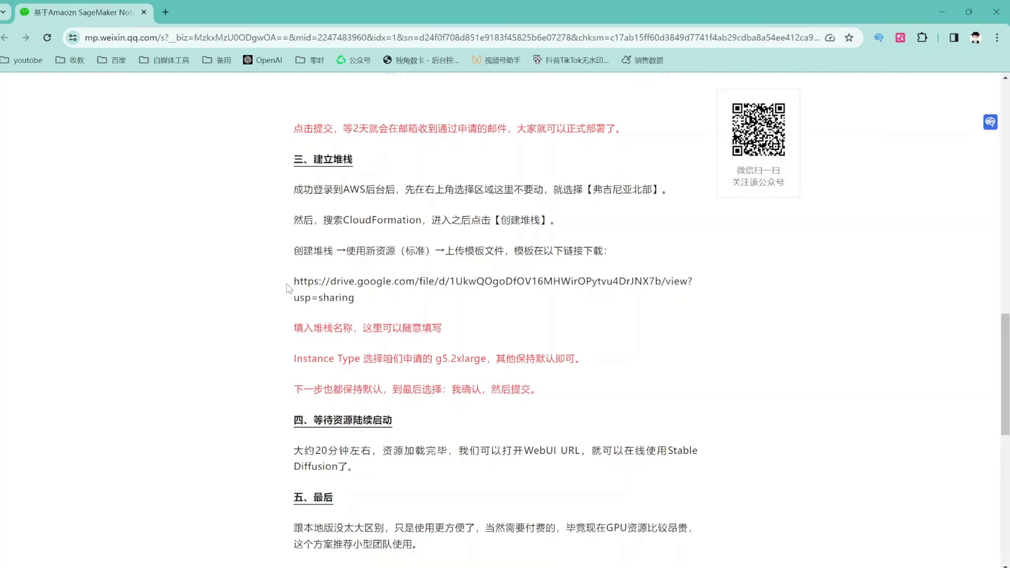
Switch to the WeChat guide article and review its template download link and its instructions for stack name, instance type and submission
left_click_drag(287, 285, 403, 301)
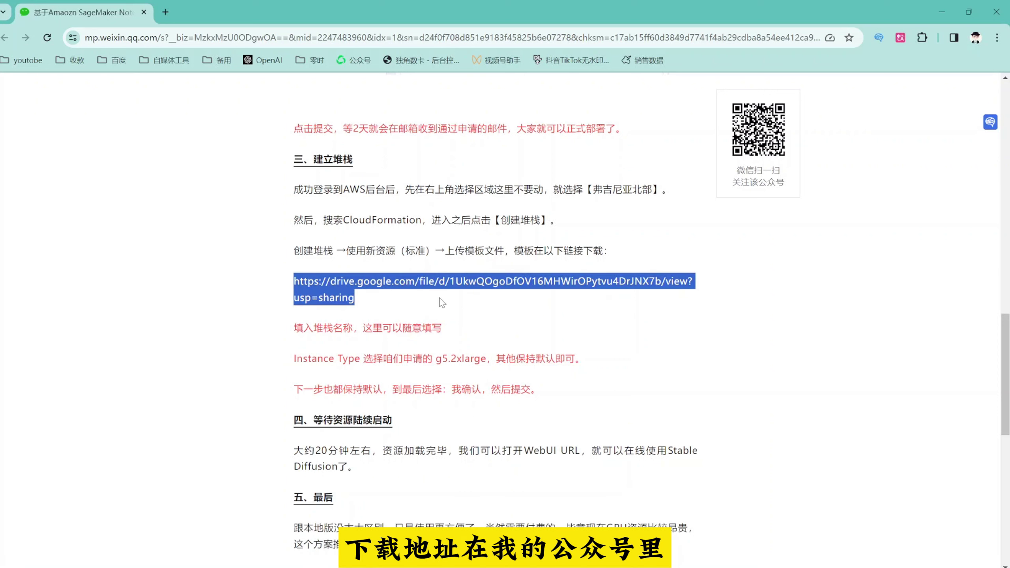
left_click(339, 280)
left_click_drag(282, 286, 485, 301)
left_click(538, 310)
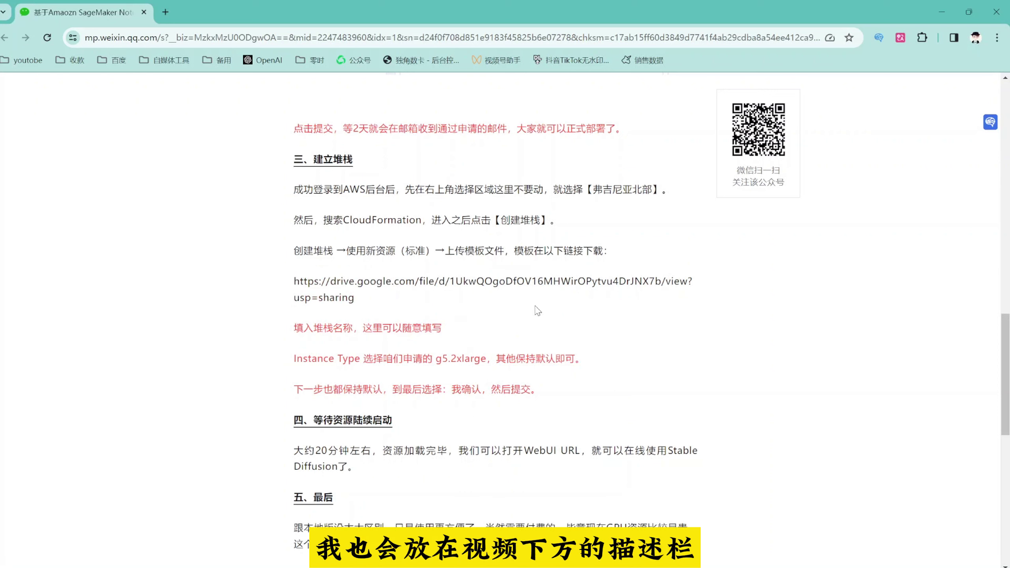
left_click_drag(268, 286, 417, 304)
left_click(409, 308)
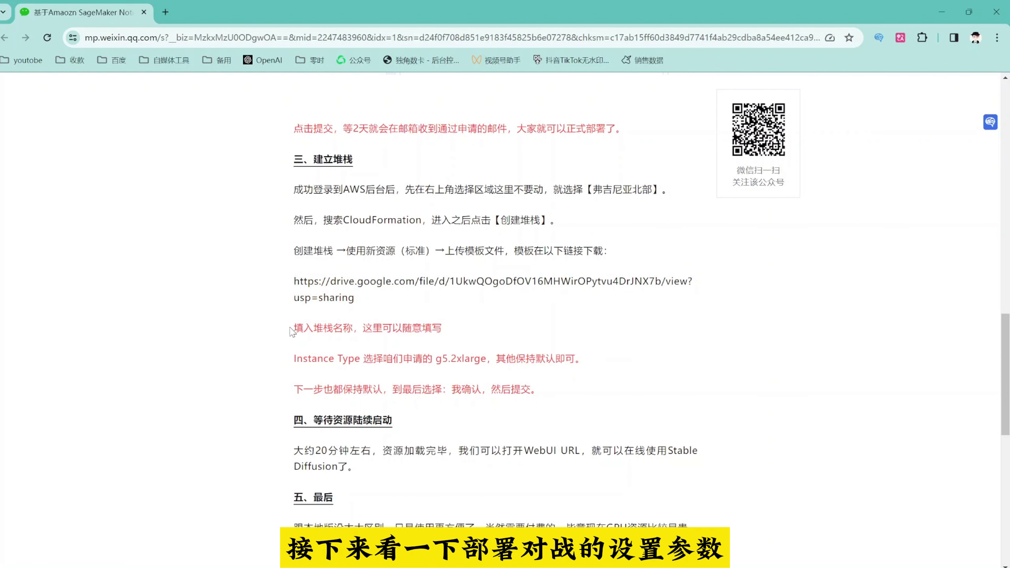
left_click_drag(294, 328, 439, 328)
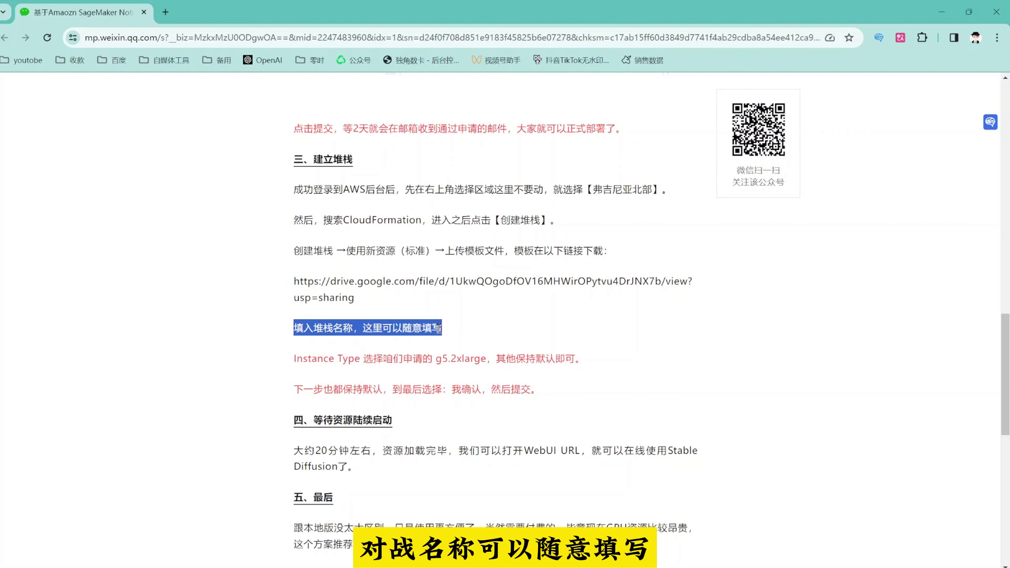
left_click(478, 329)
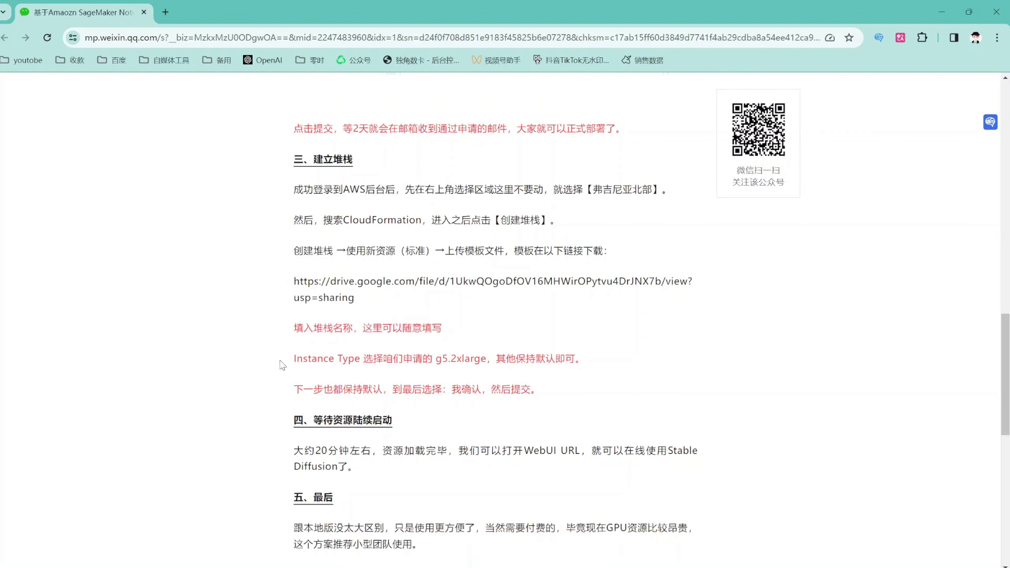
left_click_drag(296, 357, 612, 368)
left_click(615, 373)
left_click_drag(296, 389, 545, 393)
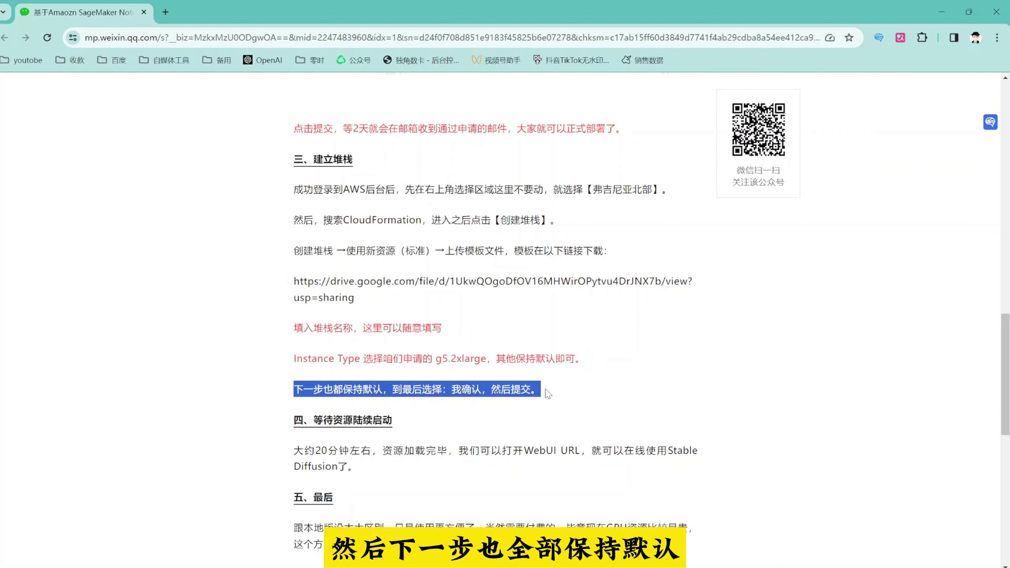
left_click(541, 397)
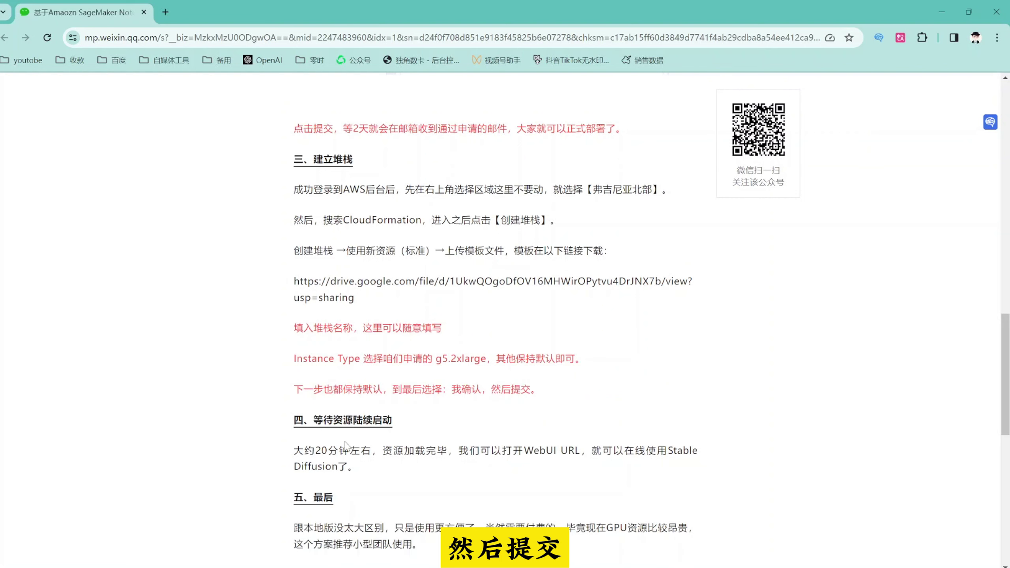
Read the guide's section on waiting for the resources to start and opening the WebUI URL
left_click_drag(293, 449, 452, 453)
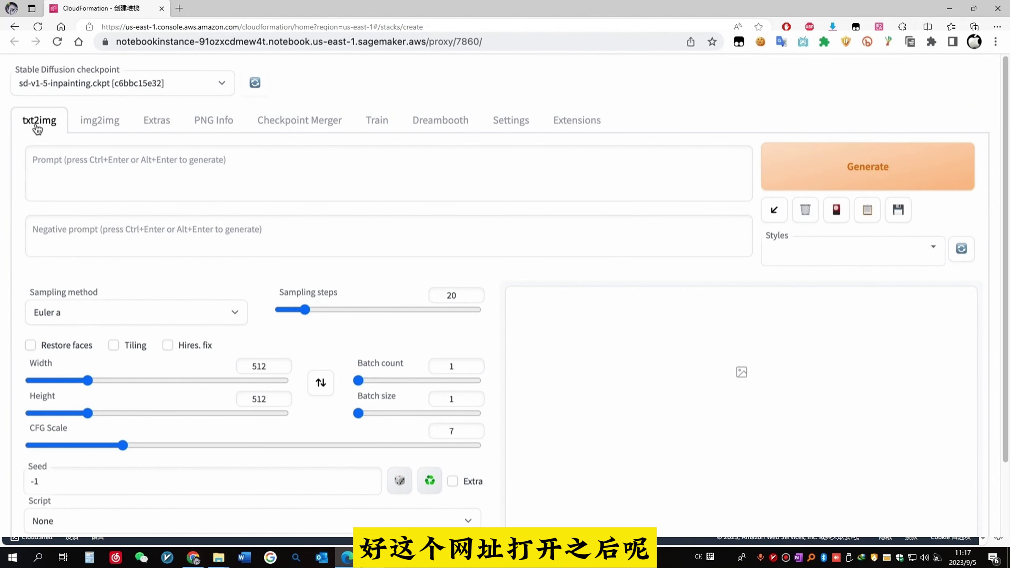
Generate a txt2img image from a prompt about young Chinese lovers in jackets and jeans sitting on a roof in 1990s Beijing, opposite building visible
left_click(94, 151)
type("A pair of young Chinese lovers, wearing jackets and jeans, sitting on the roof, the background is Beijing in the 1990s, and the opposite building can be seen")
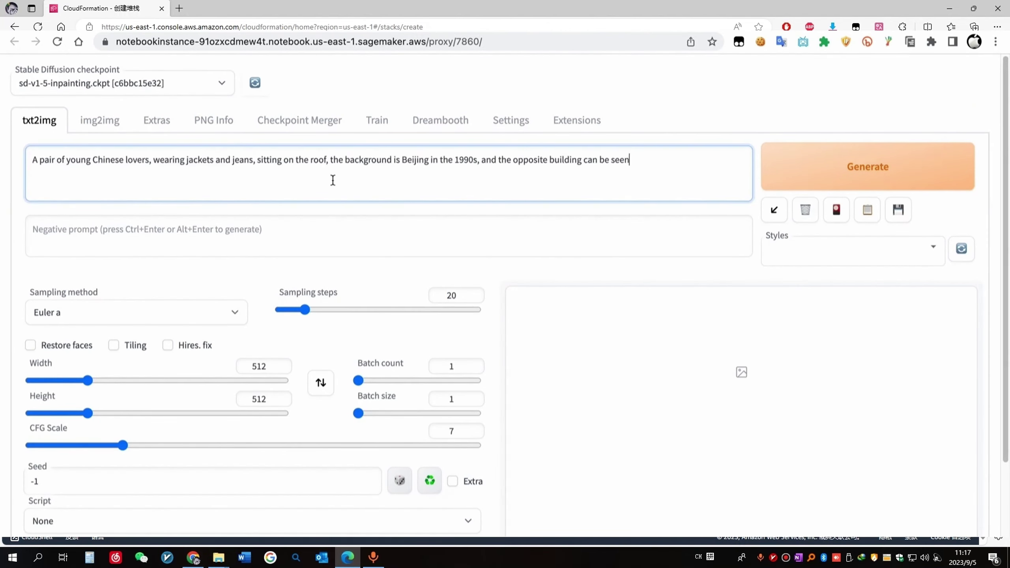
left_click(824, 179)
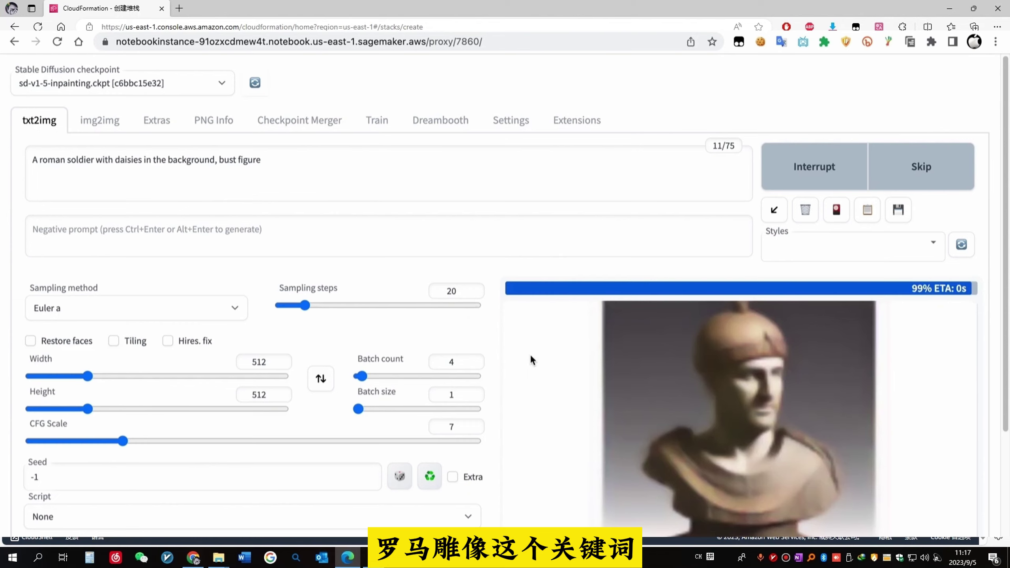
Browse the generated Roman soldier bust images one by one and close the enlarged preview
scroll(532, 358, "down", 3)
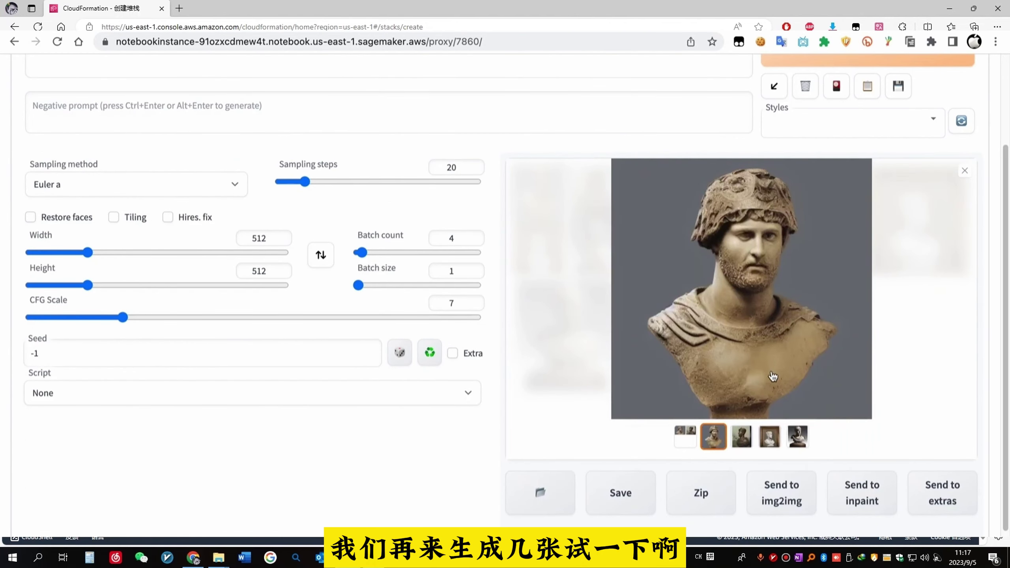
left_click(741, 437)
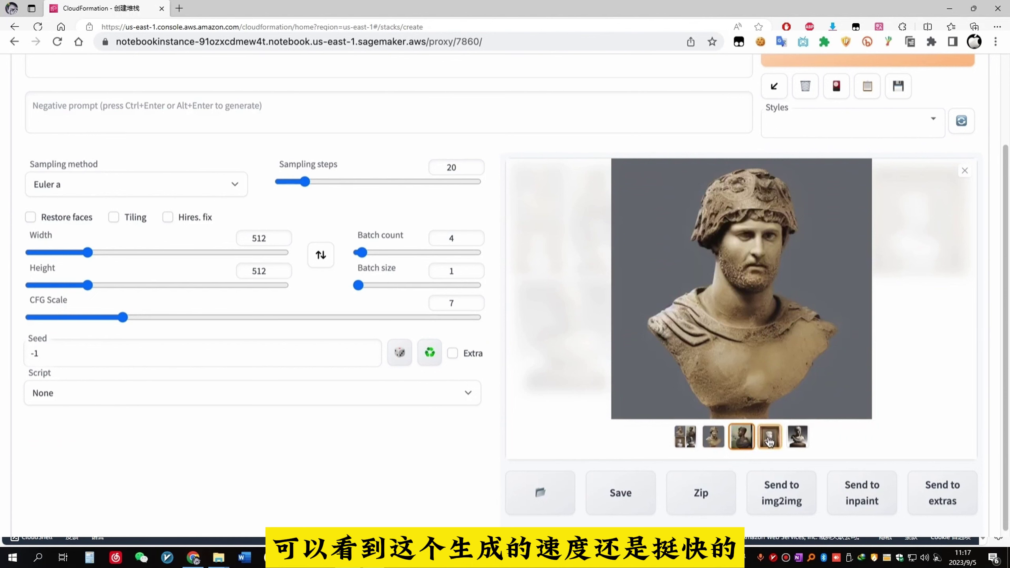
left_click(769, 438)
left_click(798, 442)
left_click(741, 436)
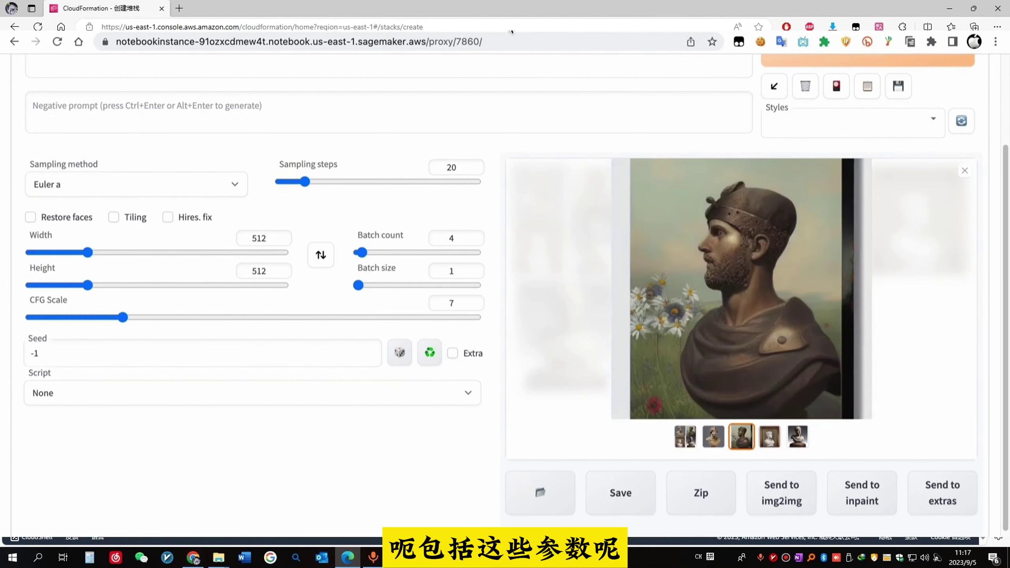
scroll(597, 401, "up", 3)
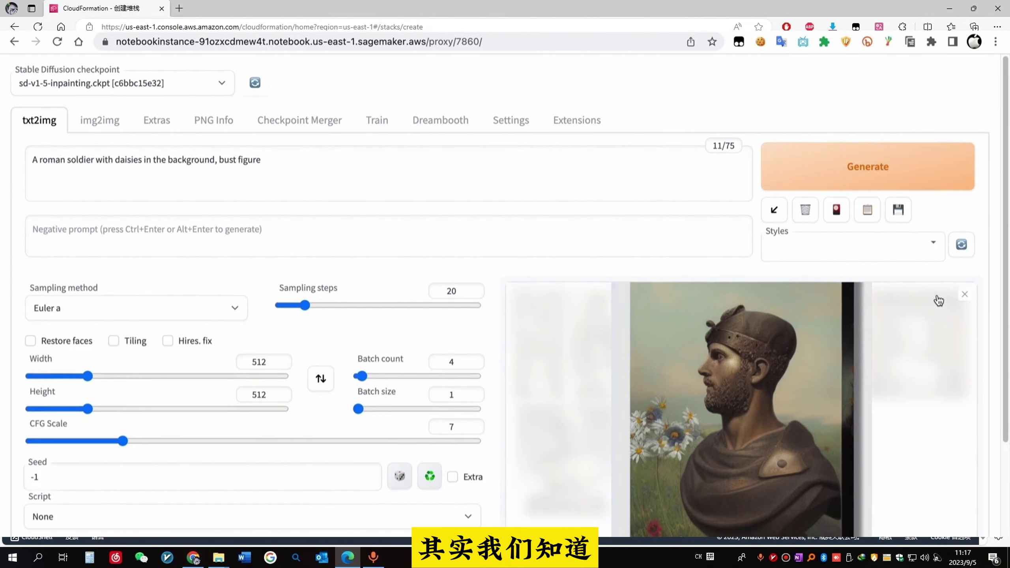
left_click(964, 295)
left_click(557, 350)
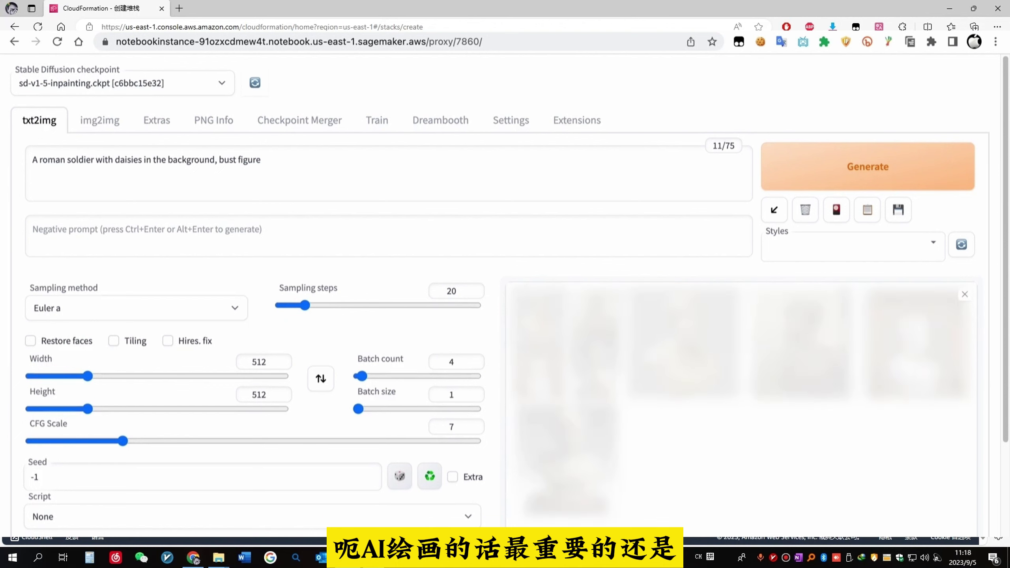
Create a Dreambooth model named myModel with sd-v1-5-inpainting.ckpt [c6bbc15e32] as the source checkpoint
left_click(425, 121)
left_click(100, 245)
left_click(174, 325)
type("mym")
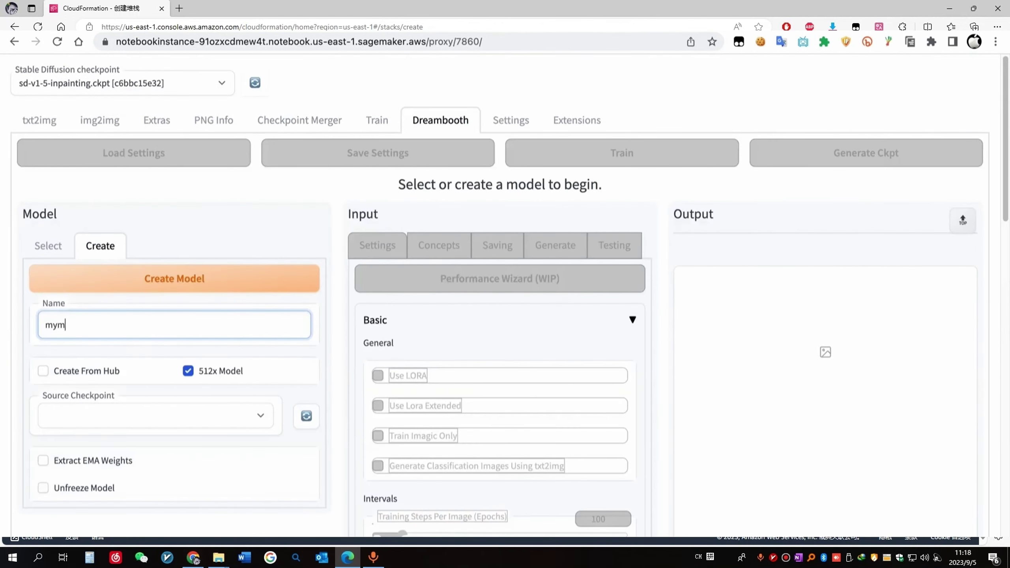
key("BackSpace")
type("M")
type("odel")
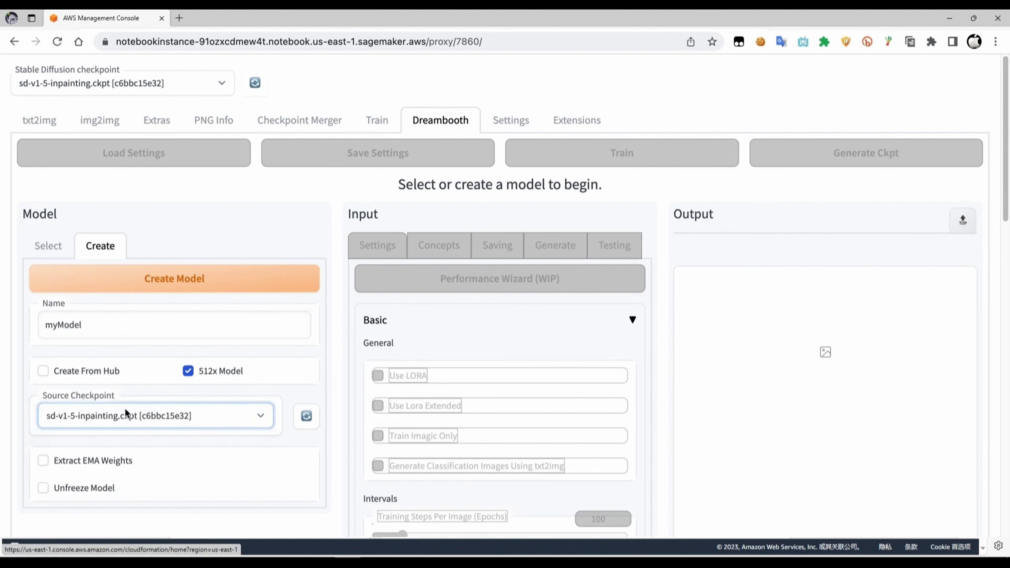
scroll(128, 413, "down", 3)
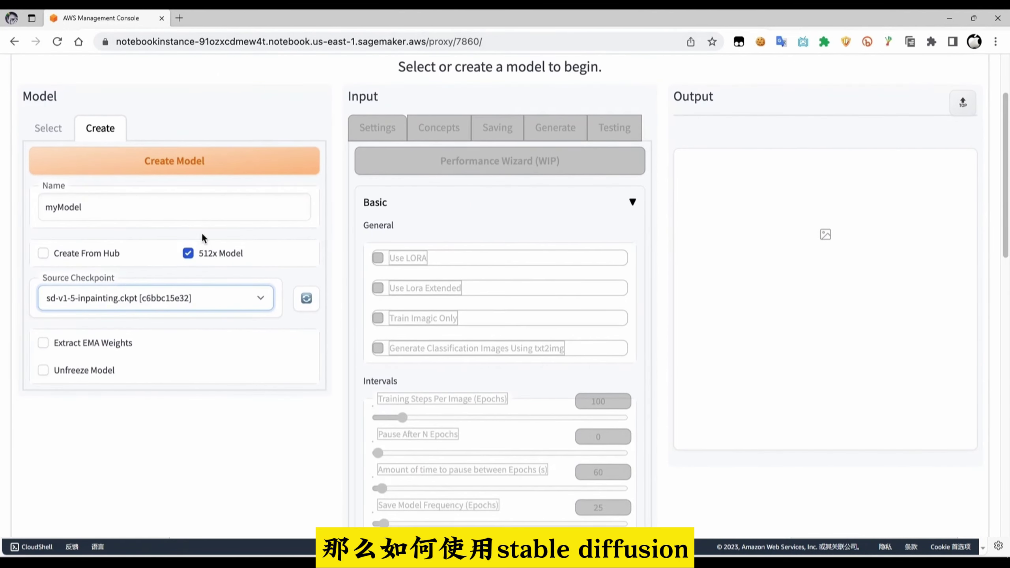
left_click(156, 159)
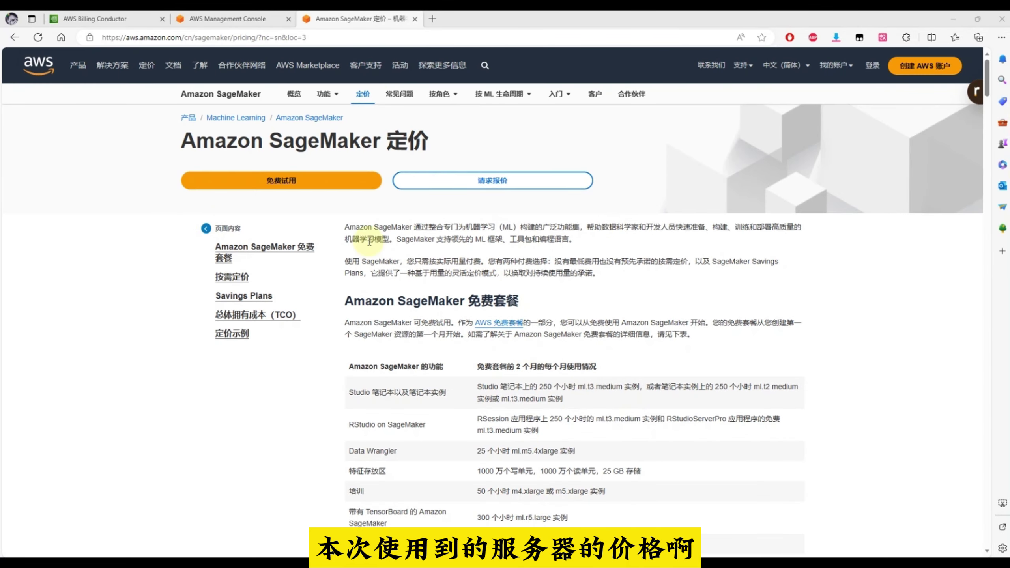
Find ml.g5.2xlarge in the accelerated computing (加速计算) list of on-demand notebook instance prices on the Amazon SageMaker pricing page
left_click_drag(369, 241, 411, 261)
left_click(413, 261)
scroll(457, 274, "down", 5)
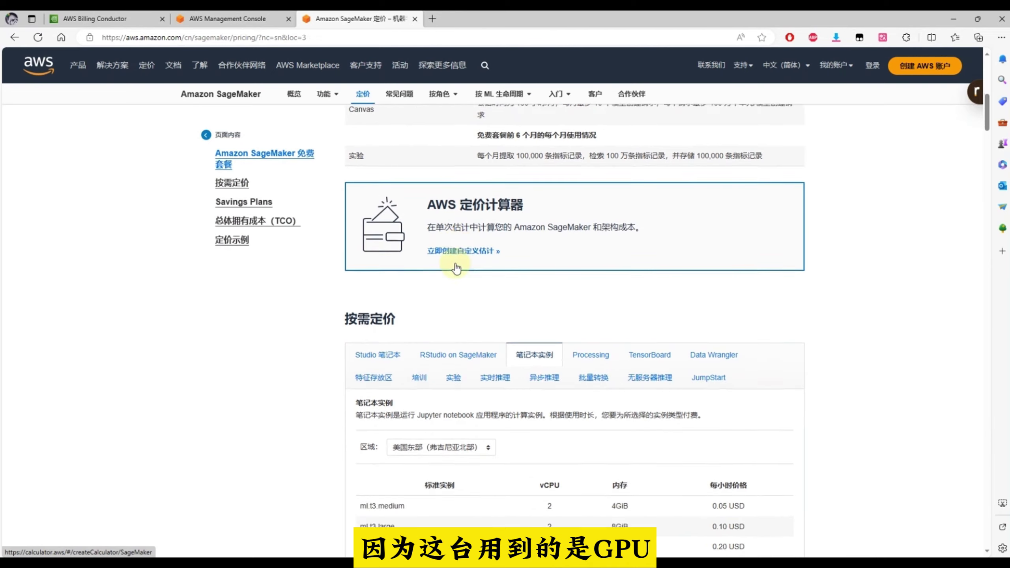
scroll(456, 264, "up", 2)
scroll(456, 271, "down", 4)
scroll(456, 271, "down", 10)
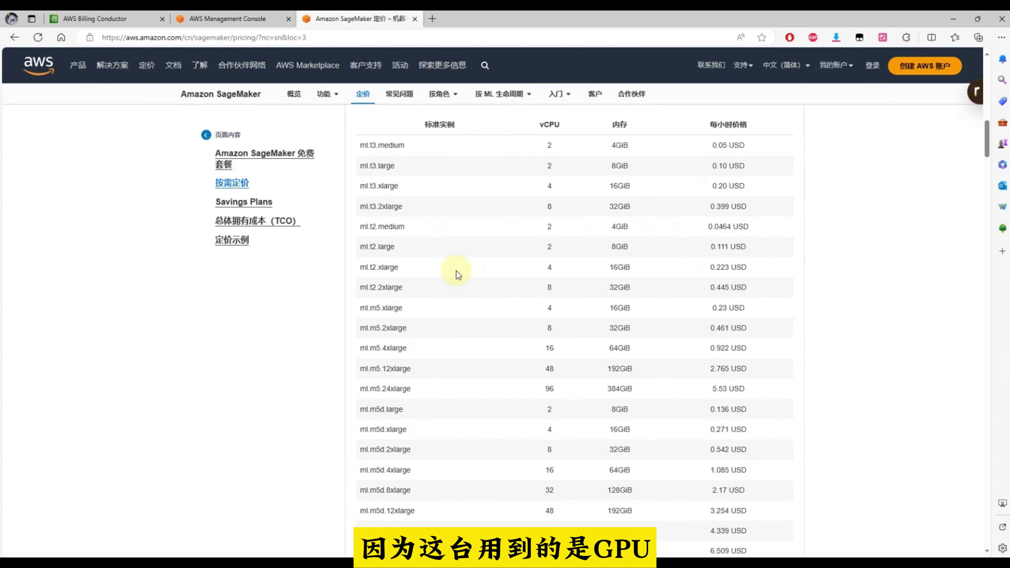
scroll(398, 259, "down", 8)
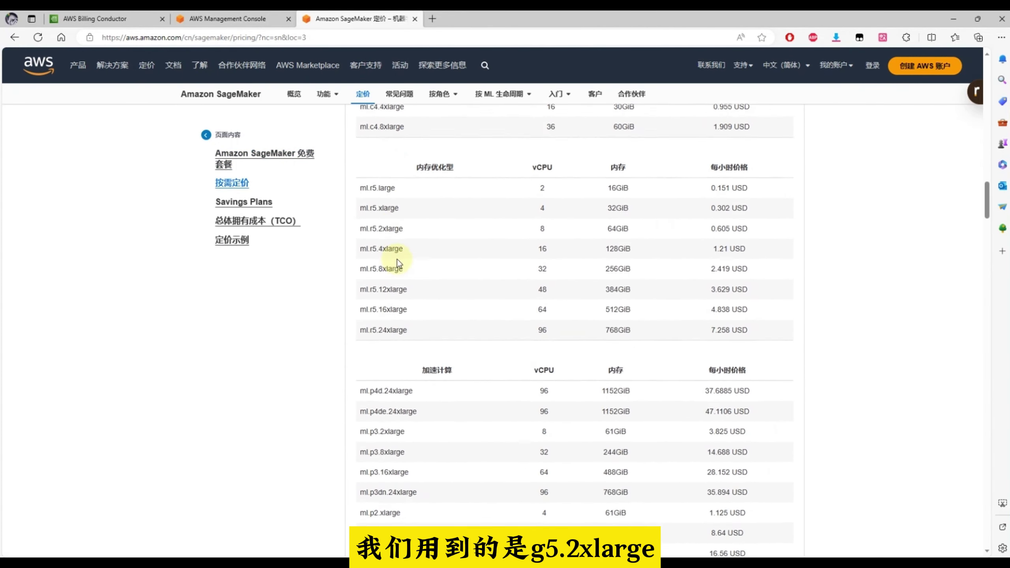
scroll(396, 259, "up", 2)
left_click_drag(370, 324, 401, 385)
scroll(371, 289, "down", 8)
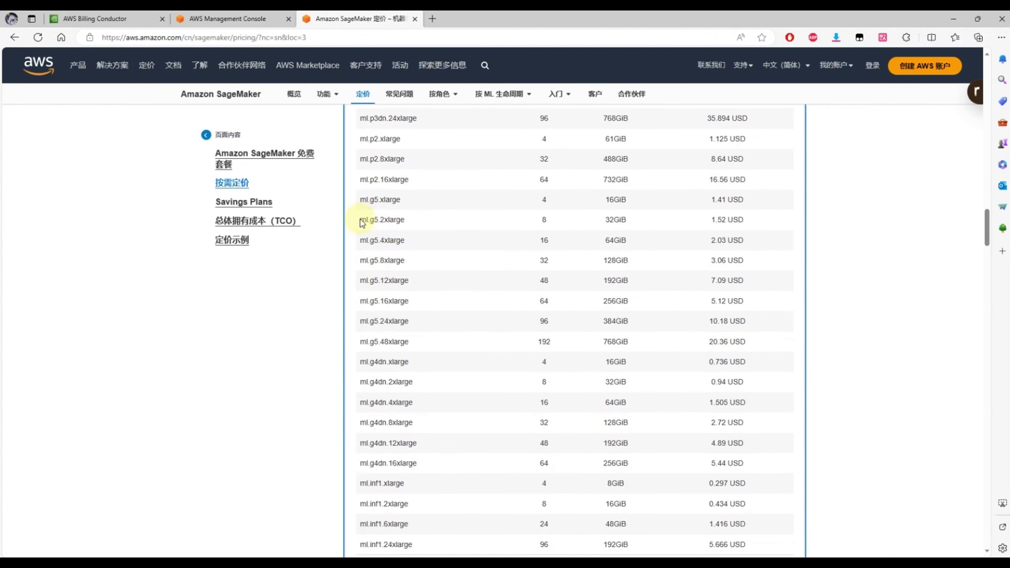
Highlight the ml.g5.2xlarge row and its hourly price to check the server's cost
left_click_drag(486, 222, 656, 229)
left_click_drag(755, 222, 754, 223)
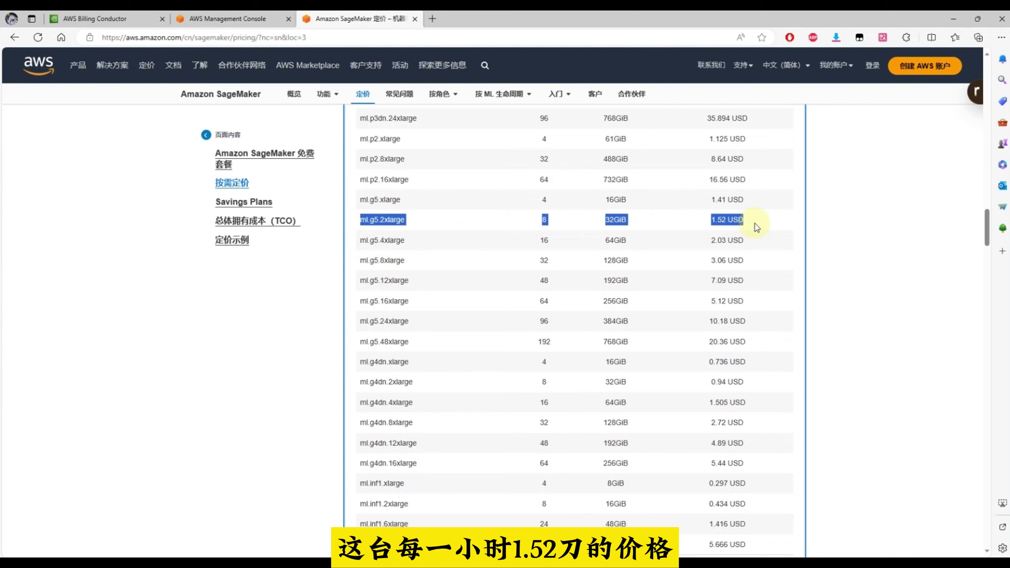
left_click(701, 222)
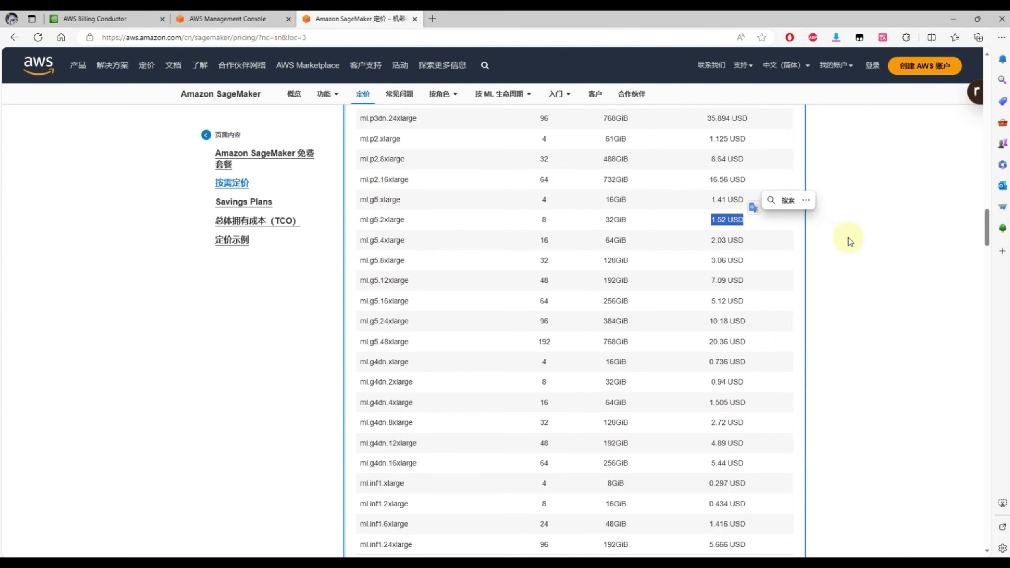